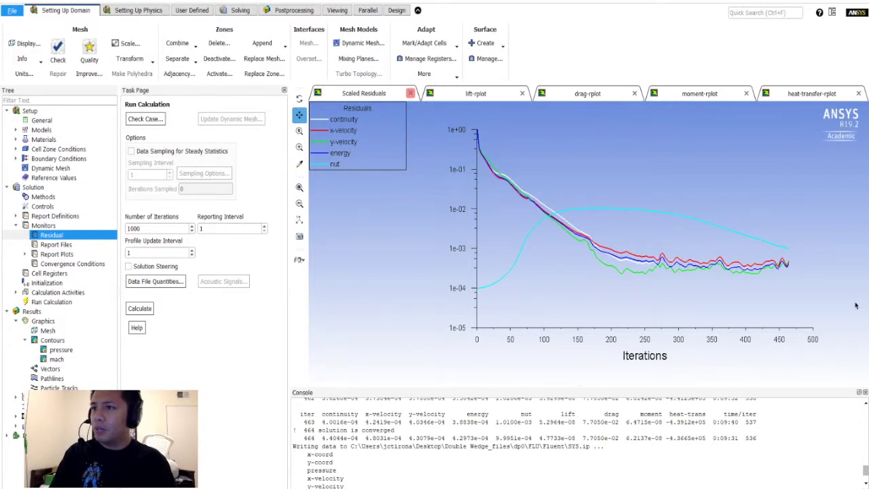
# - Check the console for the solution-converged message and the final iteration's residual values
pyautogui.scroll(5, 372, 438)
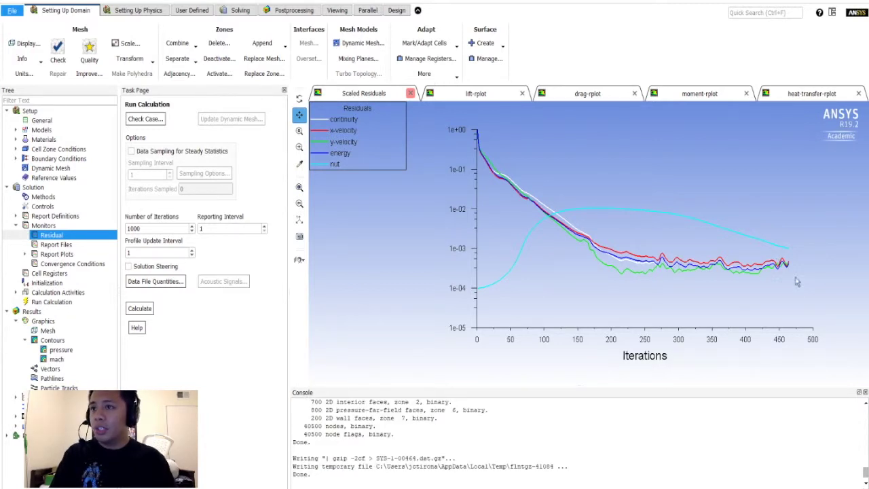
pyautogui.scroll(-8, 353, 411)
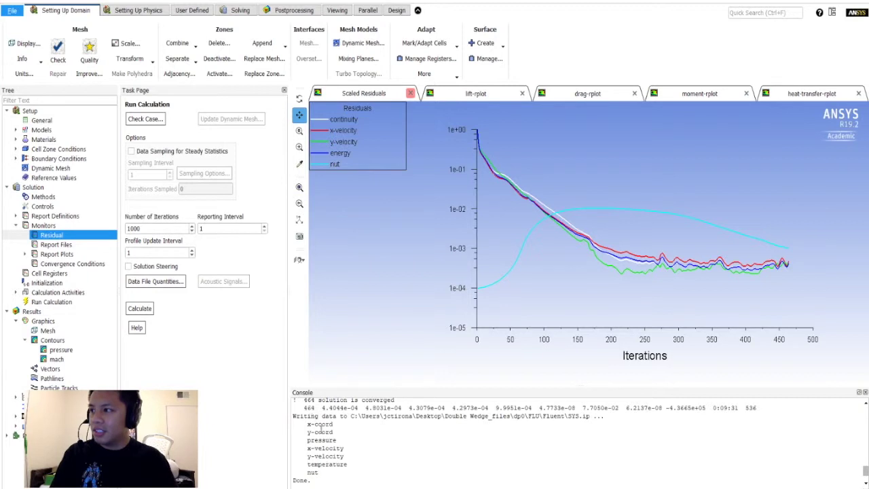
pyautogui.scroll(1, 318, 433)
pyautogui.moveTo(307, 431); pyautogui.dragTo(414, 432)
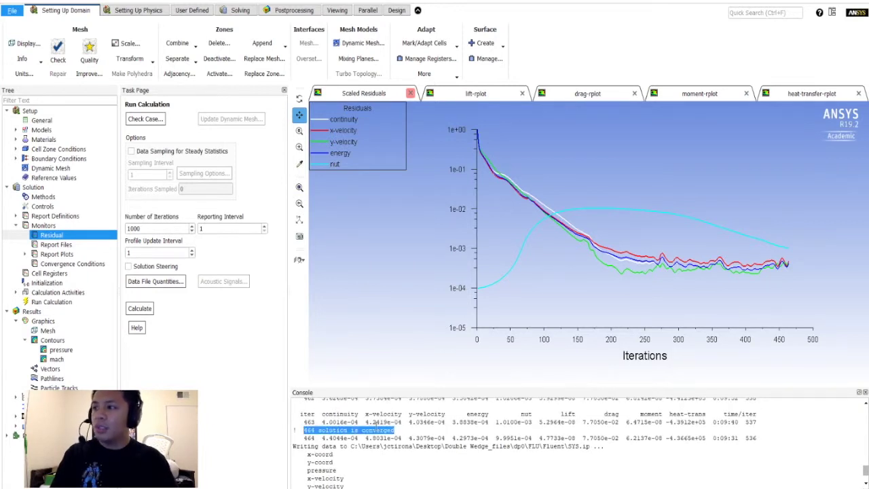
pyautogui.click(529, 438)
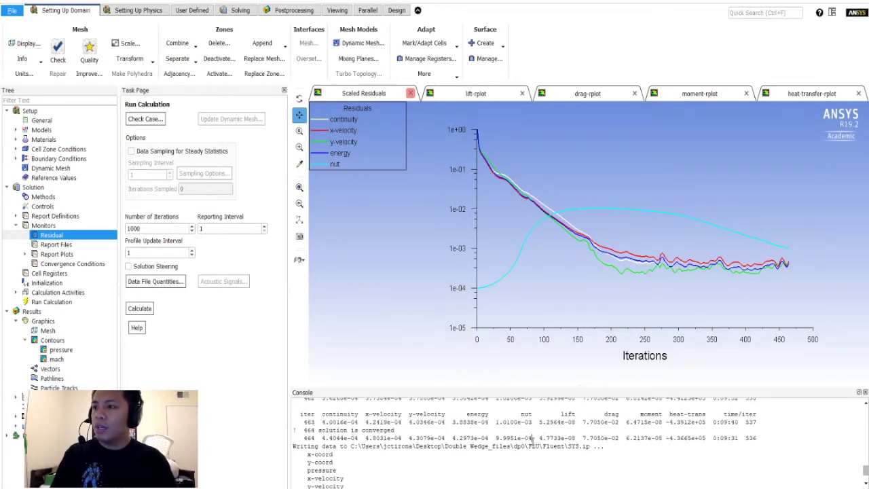
pyautogui.moveTo(540, 439); pyautogui.dragTo(606, 439)
pyautogui.click(615, 440)
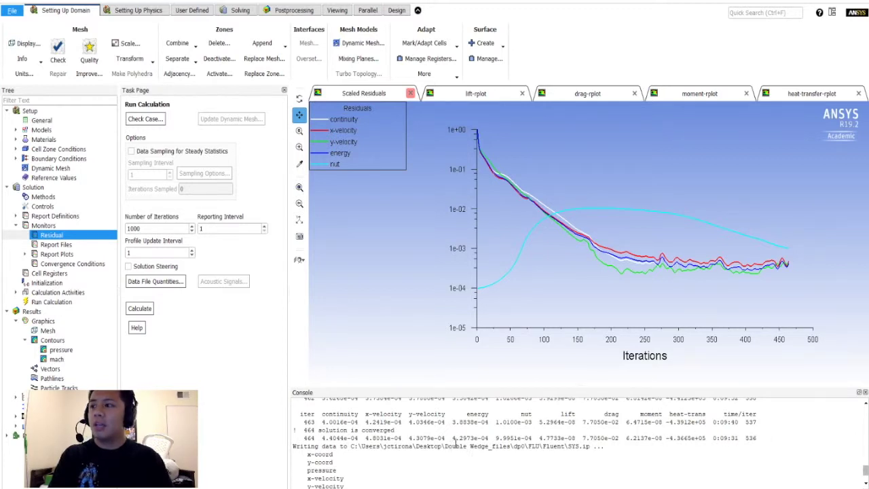
pyautogui.scroll(3, 707, 442)
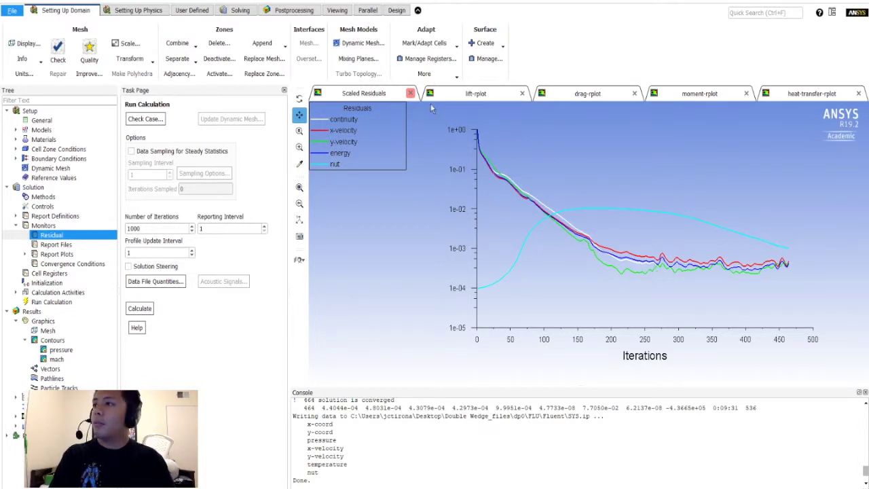
# - Review the lift, drag, moment and heat-transfer report plots, then select the pressure contour definition
pyautogui.click(470, 94)
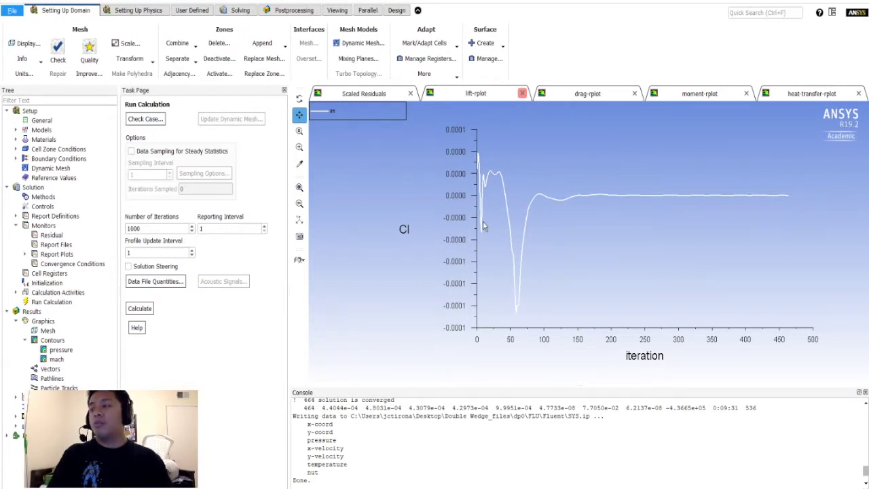
pyautogui.click(586, 95)
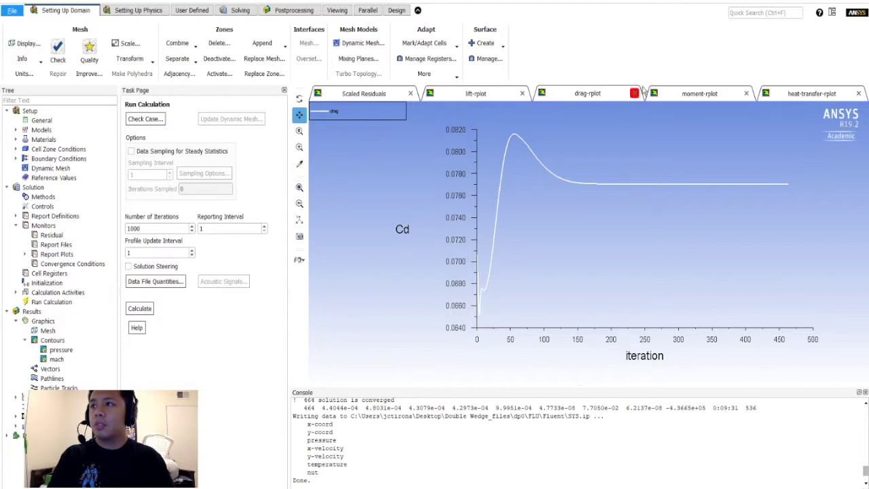
pyautogui.click(680, 95)
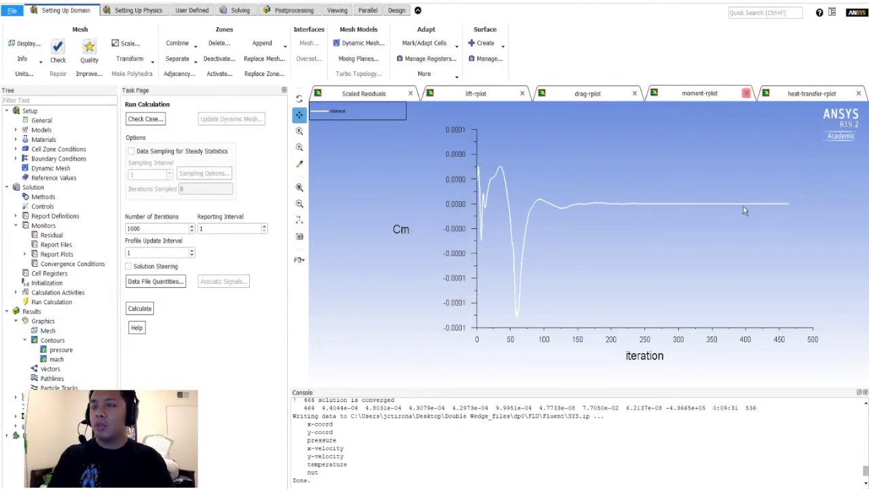
pyautogui.click(812, 93)
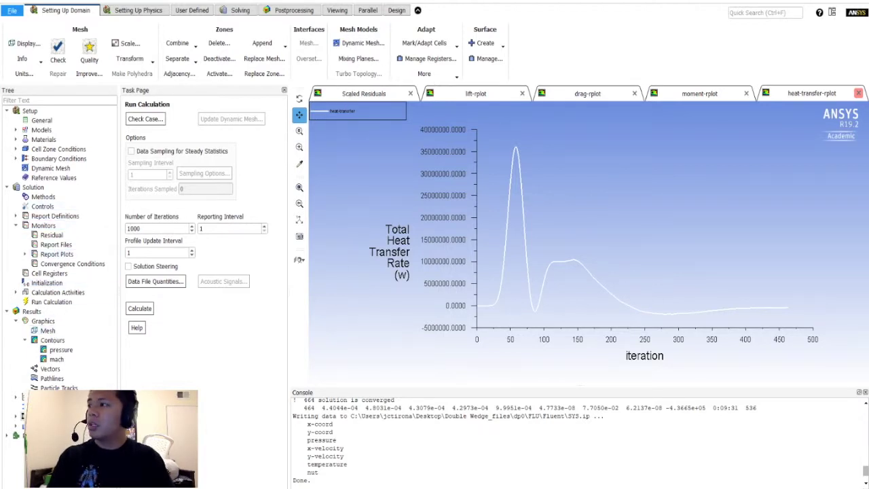
pyautogui.click(59, 349)
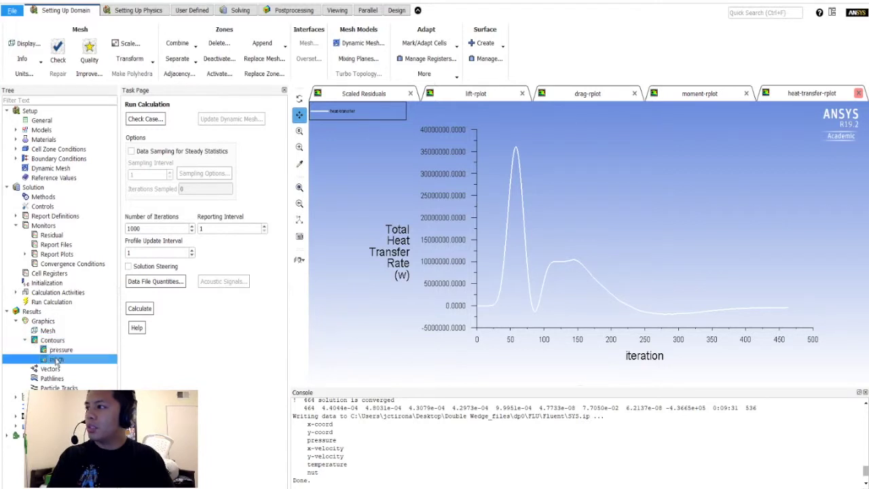
pyautogui.click(60, 350)
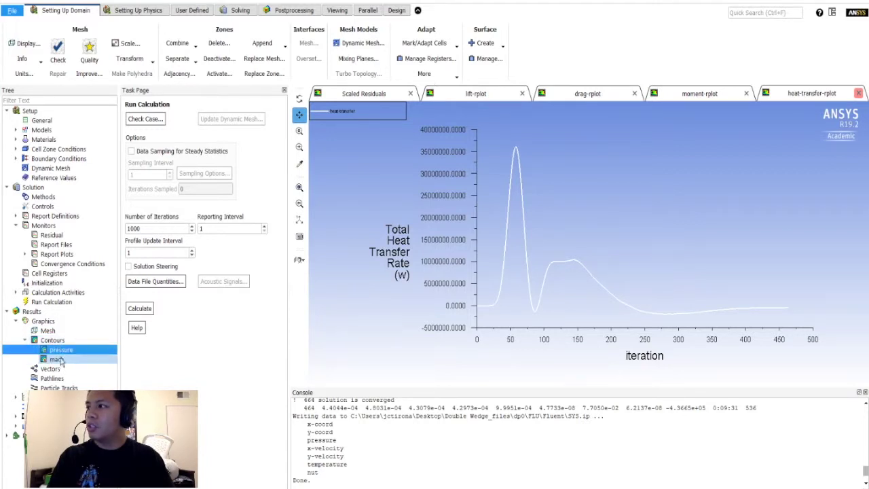
# - Plot the pressure coefficient contour with solid-surface_body excluded, and move the Contours dialog aside
pyautogui.doubleClick(60, 354)
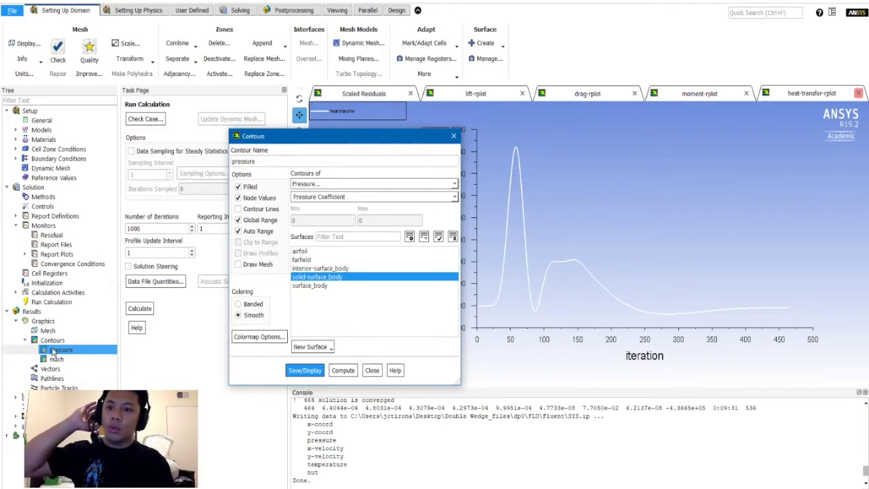
pyautogui.click(348, 278)
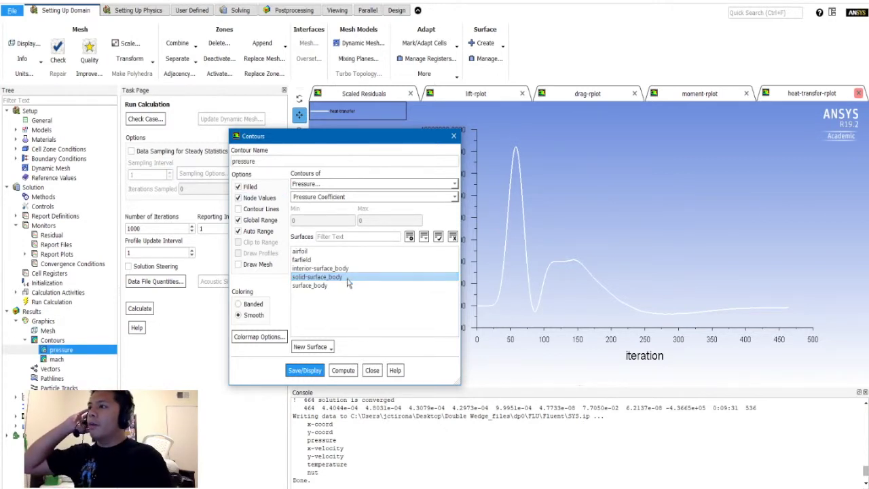
pyautogui.click(312, 371)
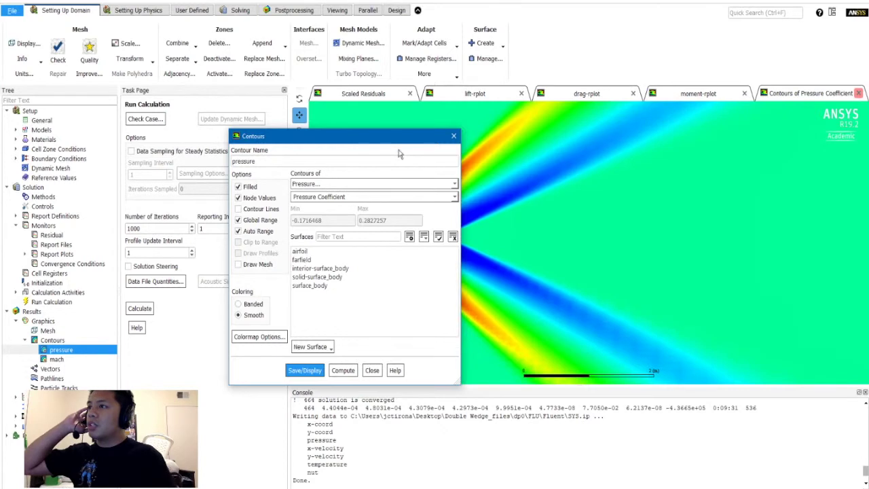
pyautogui.moveTo(401, 142)
pyautogui.mouseDown()
pyautogui.moveTo(174, 142)
pyautogui.moveTo(220, 125)
pyautogui.mouseUp()
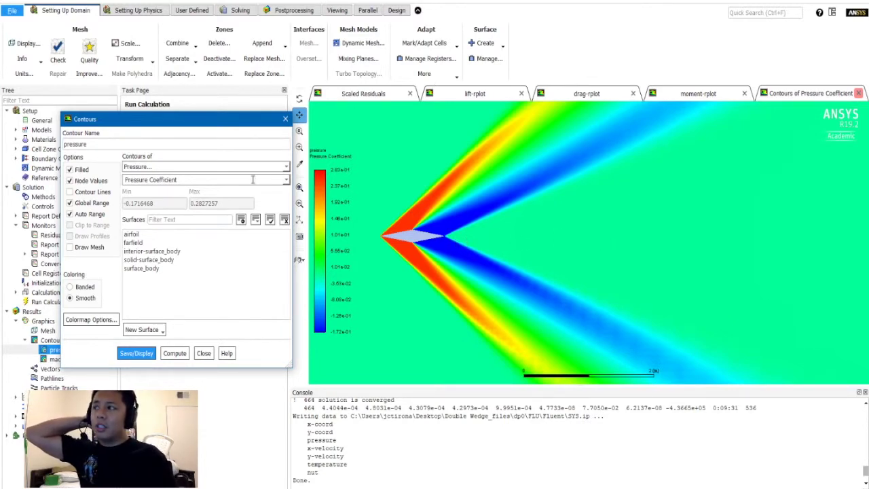
# - Switch the contour to Velocity > Mach Number, display it, and close the Contours dialog
pyautogui.click(283, 167)
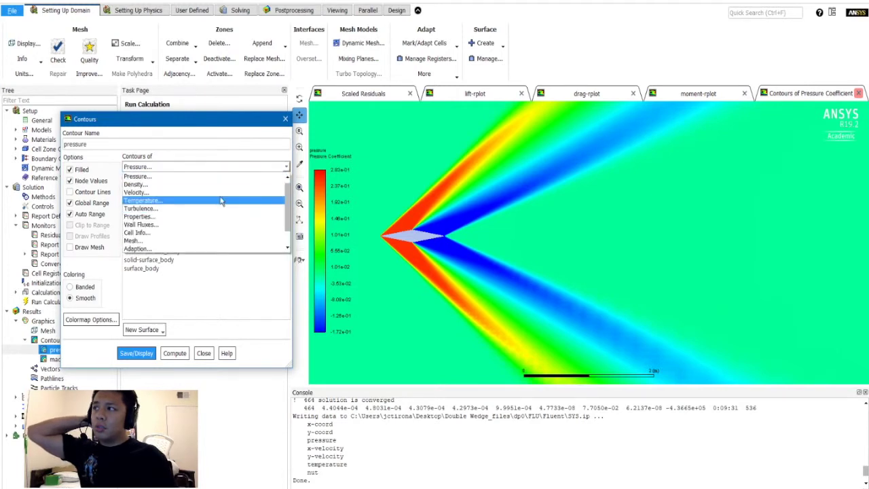
pyautogui.click(221, 193)
pyautogui.click(286, 180)
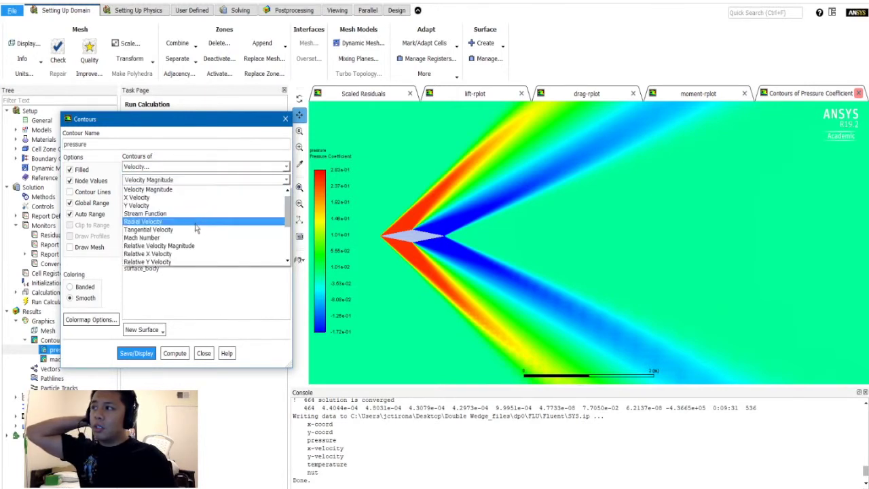
pyautogui.click(189, 239)
pyautogui.click(140, 356)
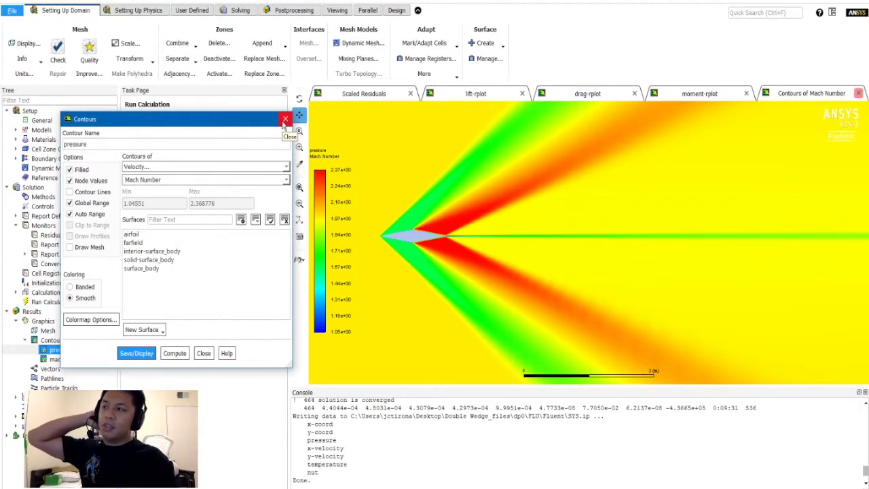
pyautogui.moveTo(243, 122)
pyautogui.mouseDown()
pyautogui.moveTo(253, 138)
pyautogui.moveTo(248, 132)
pyautogui.mouseUp()
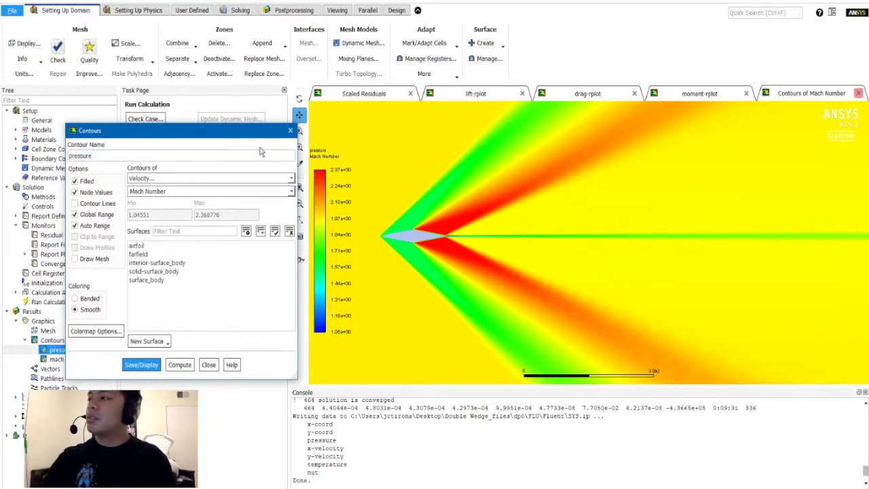
pyautogui.click(290, 130)
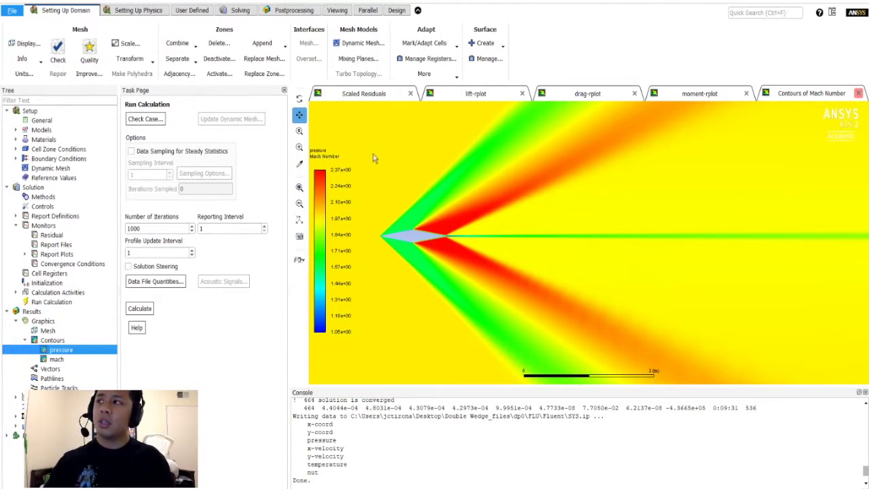
# - Zoom in and out on the Mach number contour, then pan to centre the wedge
pyautogui.scroll(-3, 407, 238)
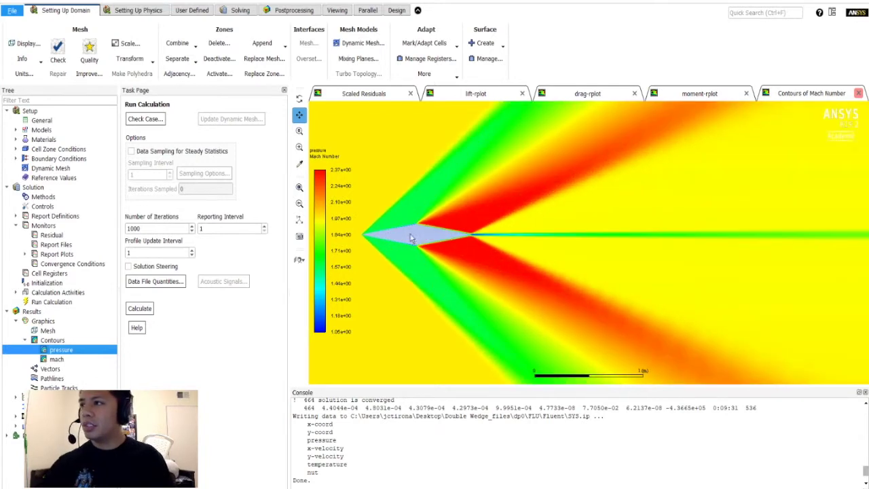
pyautogui.scroll(2, 483, 263)
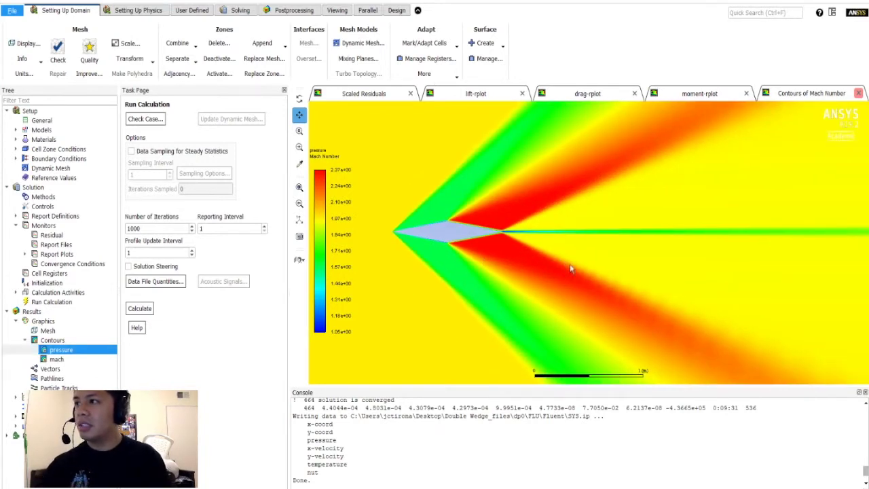
pyautogui.scroll(3, 470, 264)
pyautogui.scroll(-2, 544, 297)
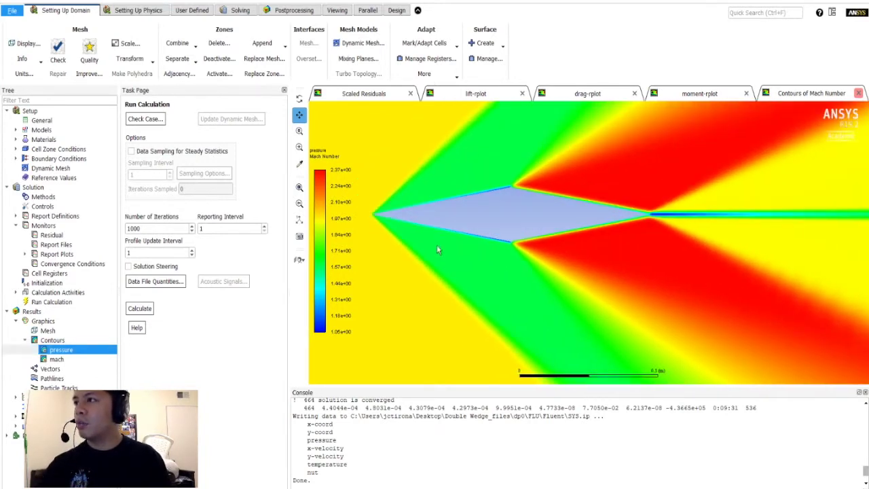
pyautogui.scroll(2, 480, 262)
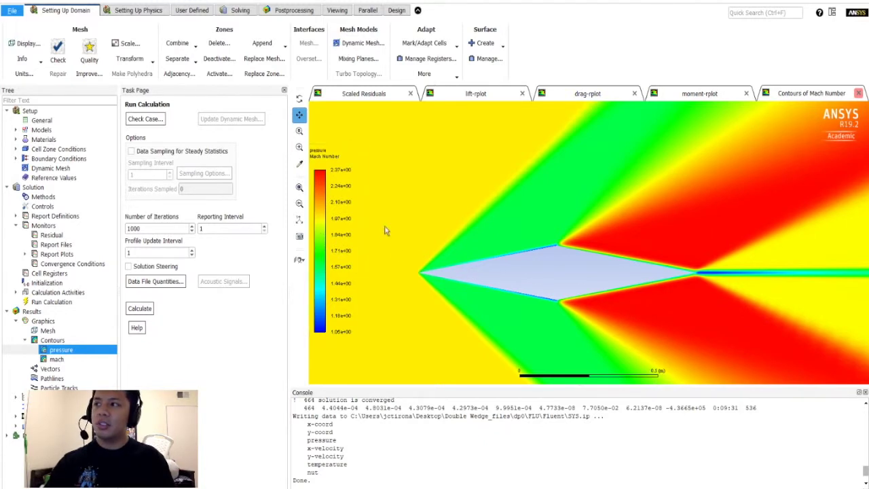
pyautogui.scroll(2, 572, 187)
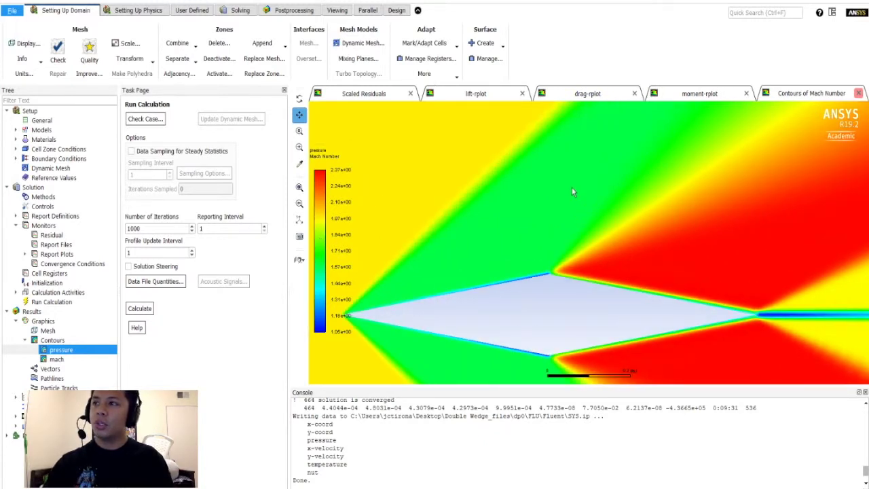
pyautogui.scroll(2, 572, 192)
pyautogui.scroll(-5, 549, 250)
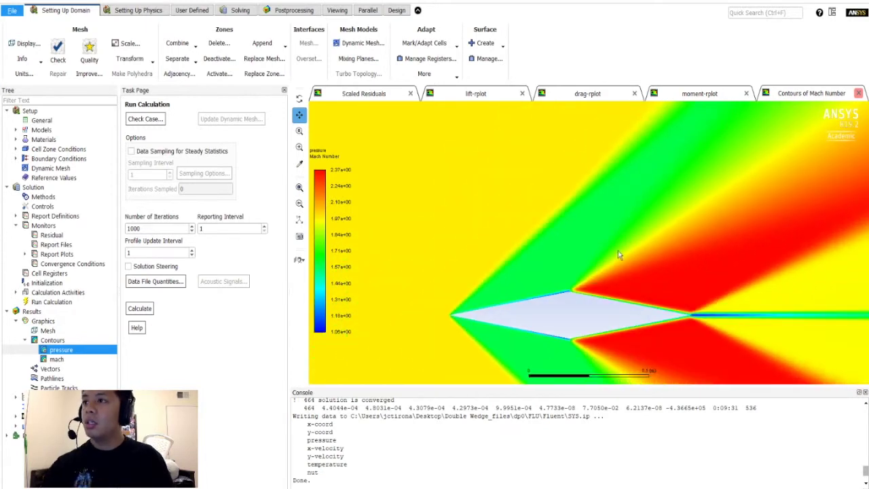
pyautogui.moveTo(574, 242); pyautogui.dragTo(561, 225)
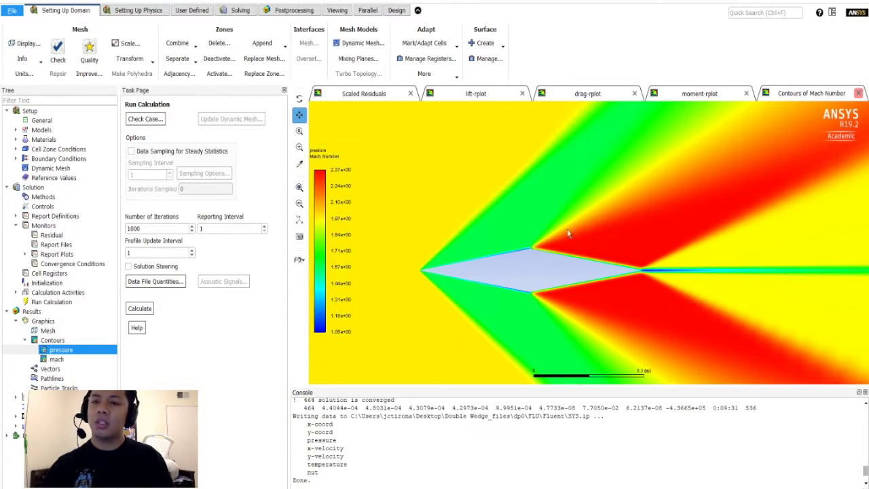
pyautogui.scroll(-2, 627, 270)
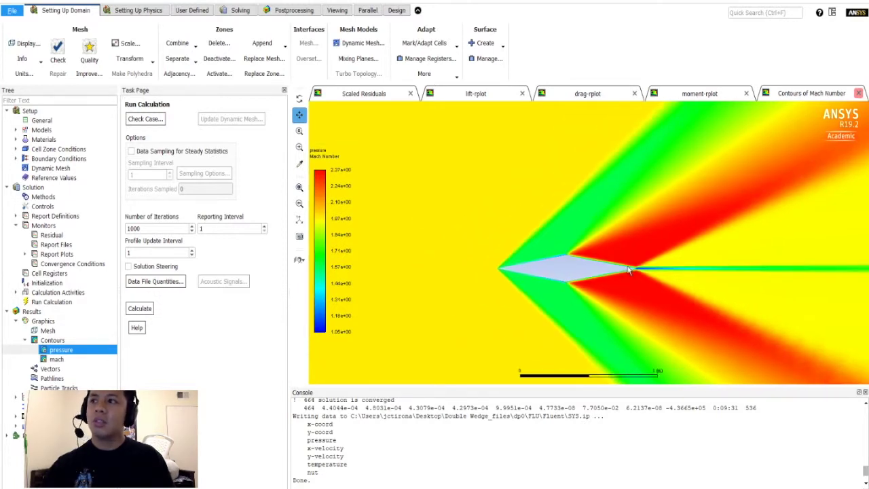
pyautogui.moveTo(613, 265); pyautogui.dragTo(578, 234)
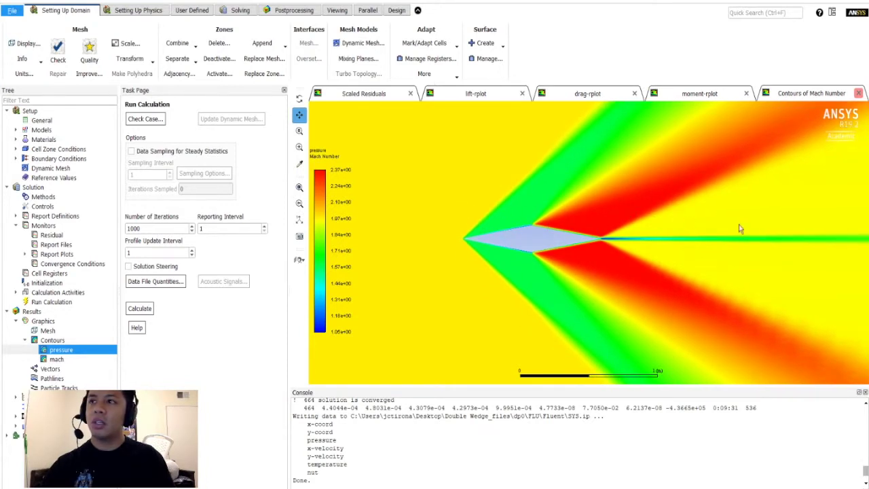
pyautogui.scroll(-2, 771, 234)
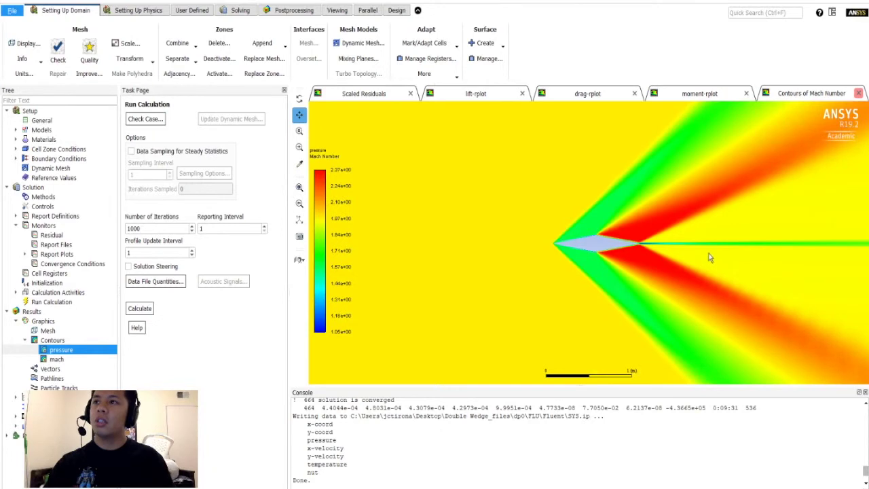
pyautogui.scroll(3, 737, 258)
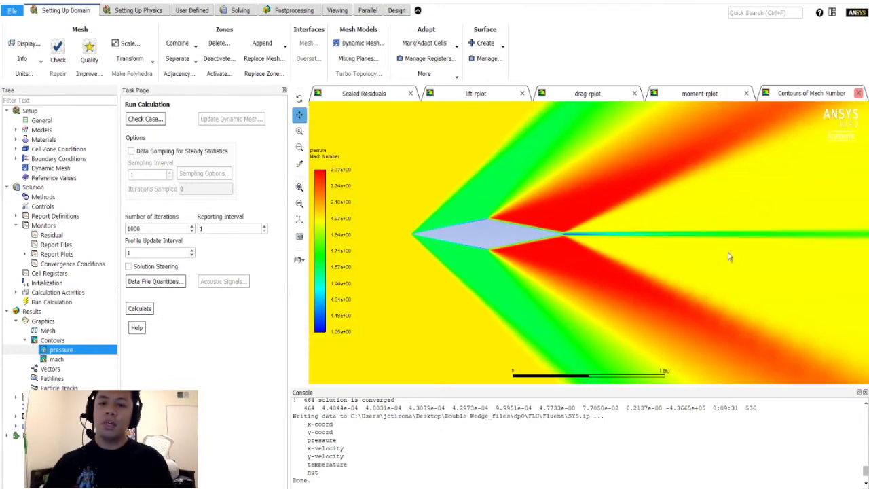
pyautogui.scroll(-2, 728, 234)
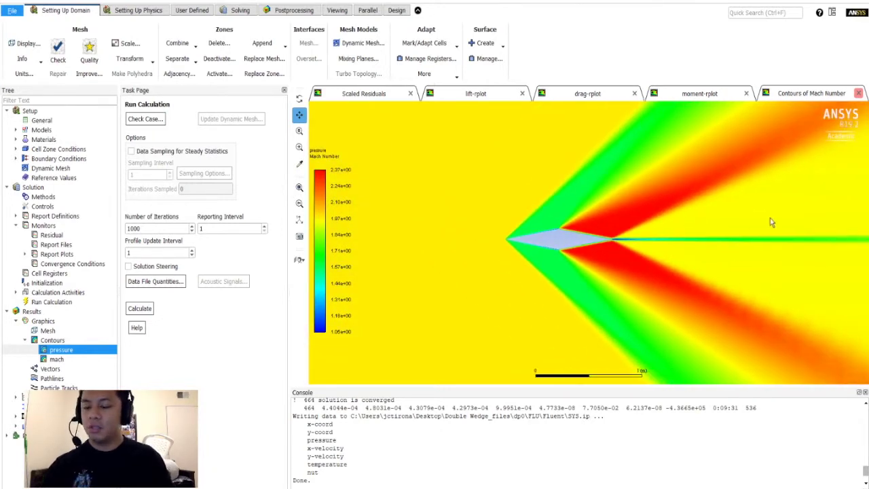
pyautogui.scroll(1, 616, 216)
pyautogui.scroll(-4, 707, 275)
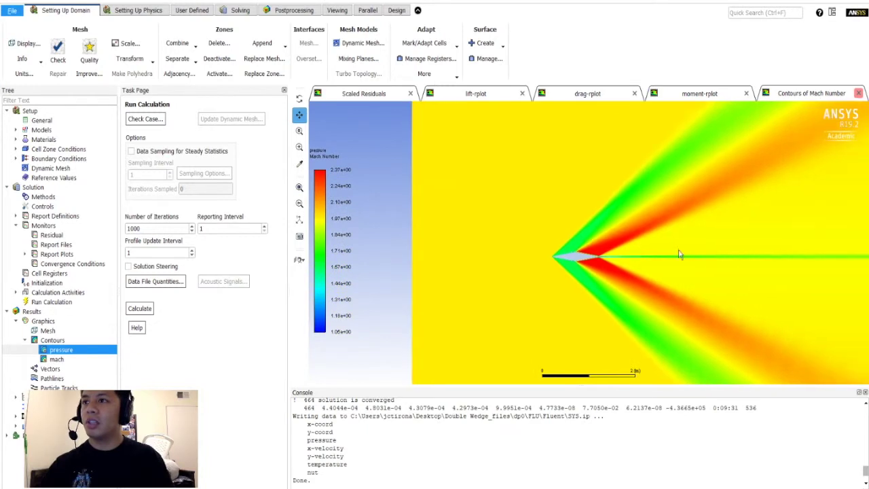
pyautogui.scroll(-3, 739, 266)
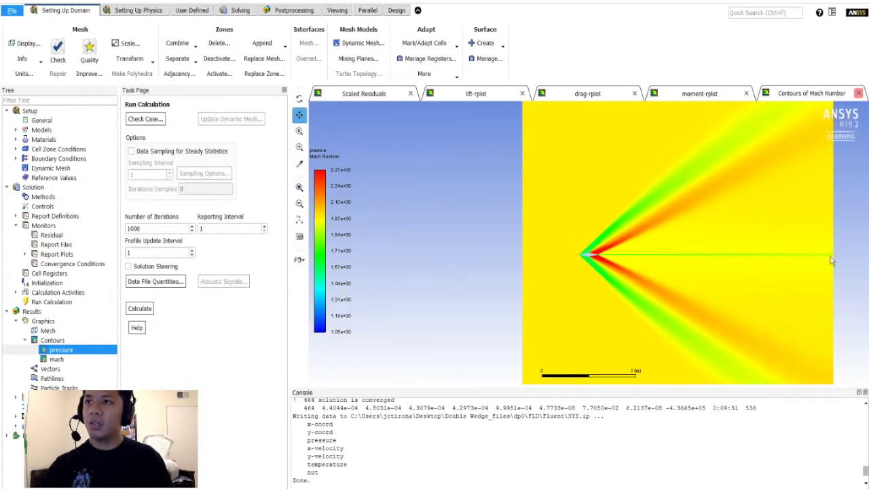
pyautogui.scroll(4, 648, 237)
pyautogui.scroll(-5, 712, 232)
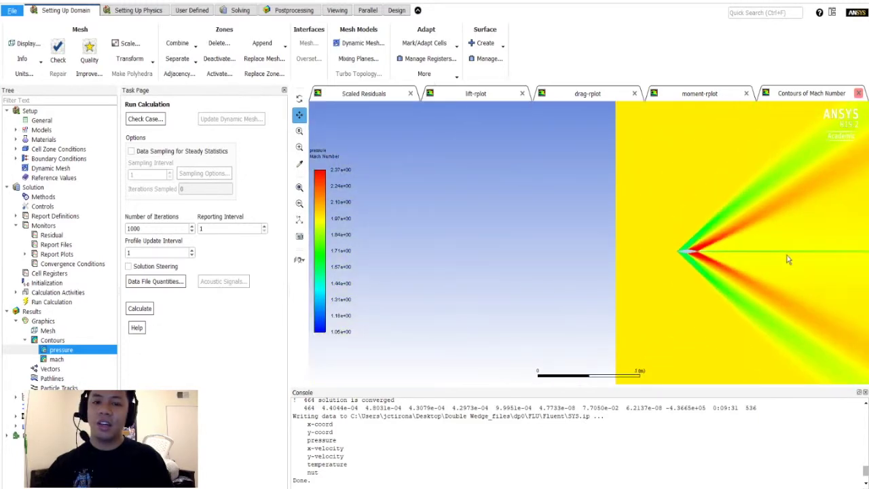
pyautogui.scroll(3, 548, 258)
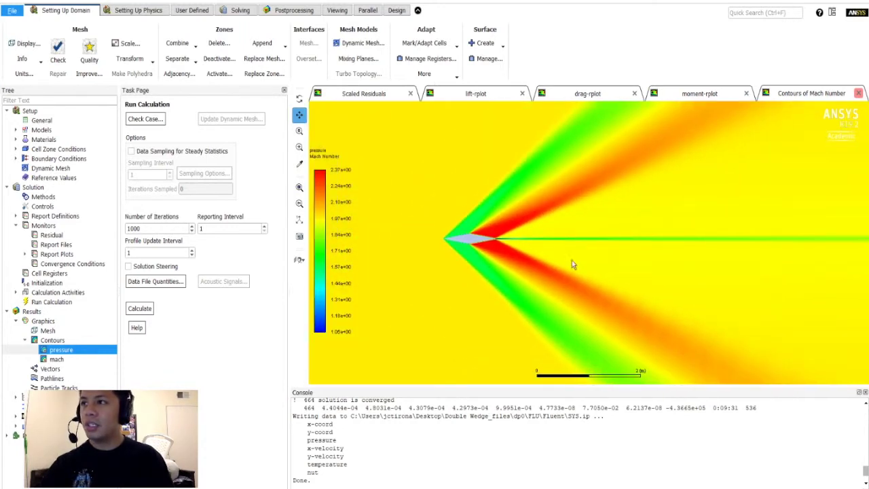
pyautogui.scroll(2, 506, 245)
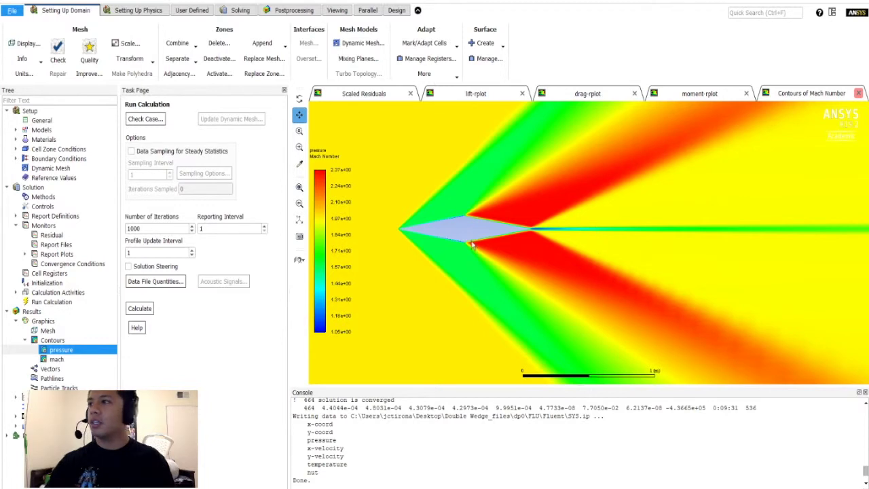
pyautogui.scroll(2, 474, 246)
pyautogui.scroll(2, 475, 245)
pyautogui.scroll(2, 526, 227)
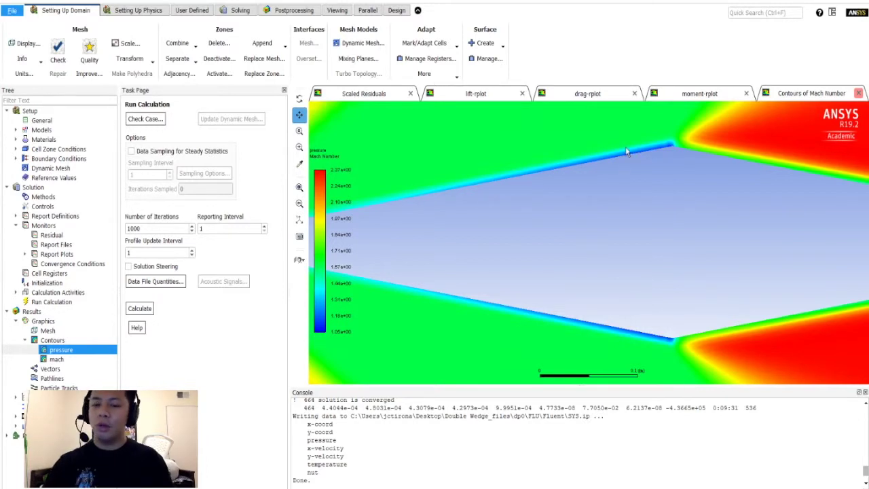
pyautogui.moveTo(600, 204); pyautogui.dragTo(733, 199)
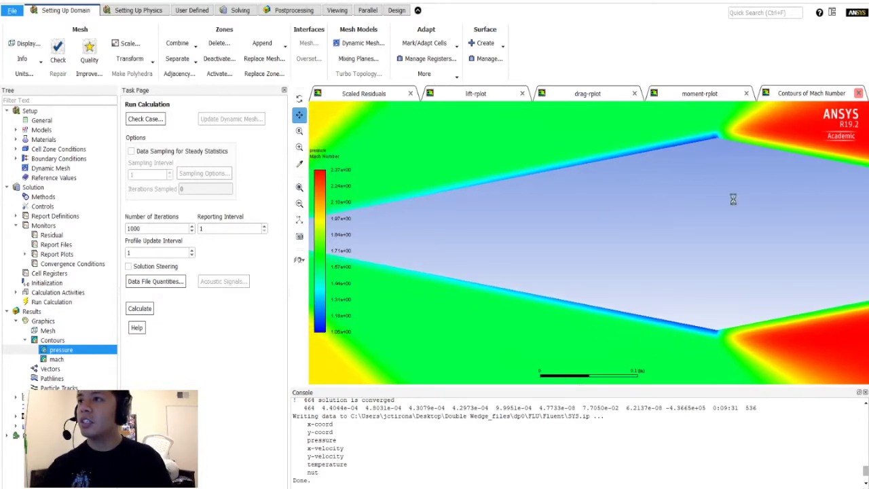
pyautogui.scroll(-2, 538, 233)
pyautogui.scroll(2, 593, 231)
pyautogui.scroll(1, 503, 231)
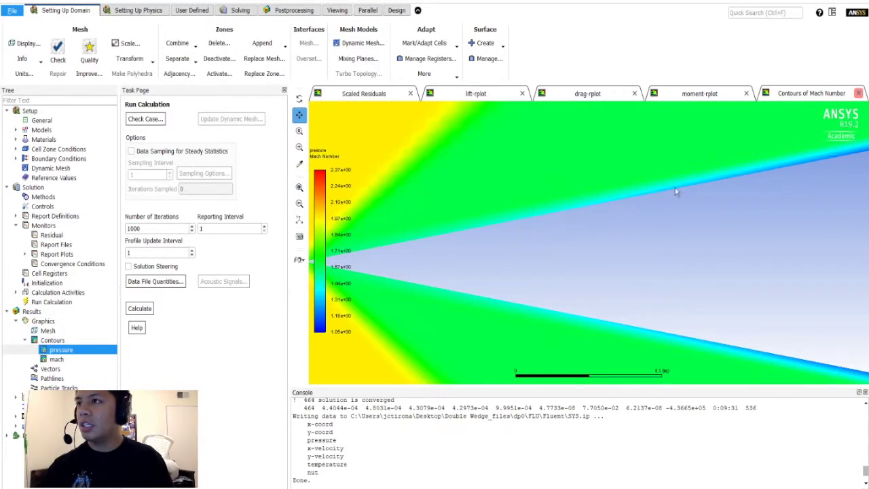
pyautogui.scroll(1, 784, 175)
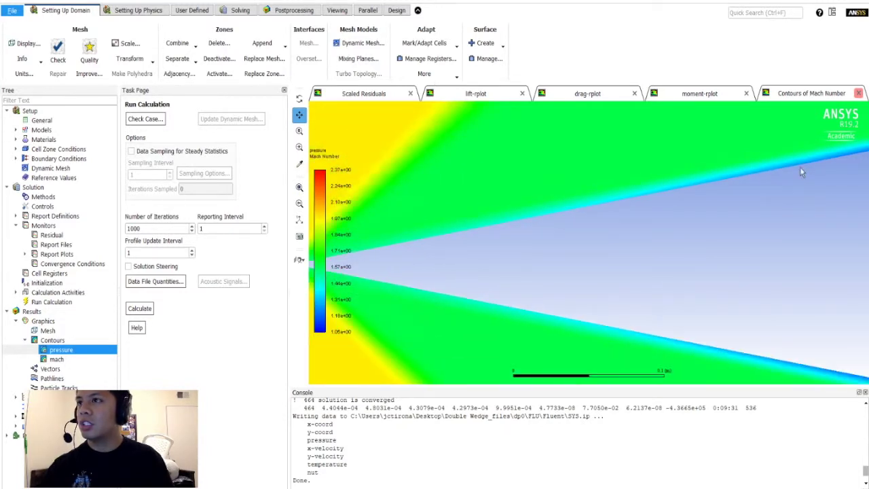
pyautogui.moveTo(800, 171); pyautogui.dragTo(547, 257)
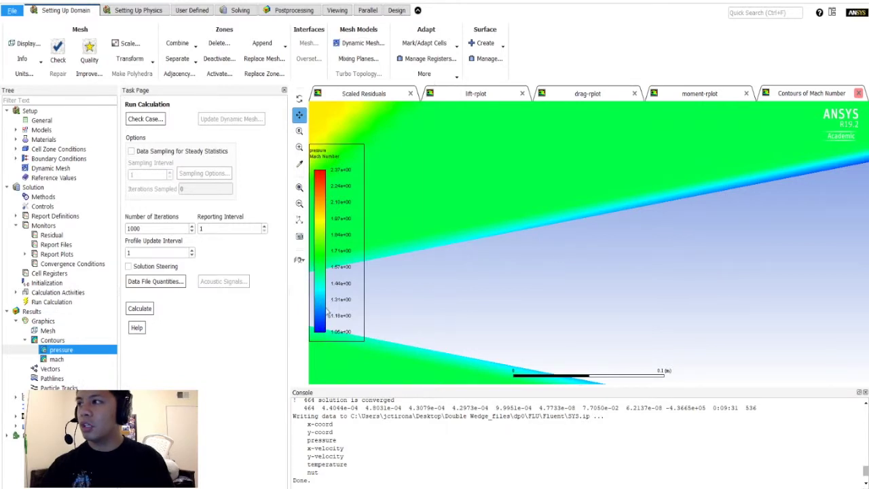
pyautogui.scroll(-3, 678, 229)
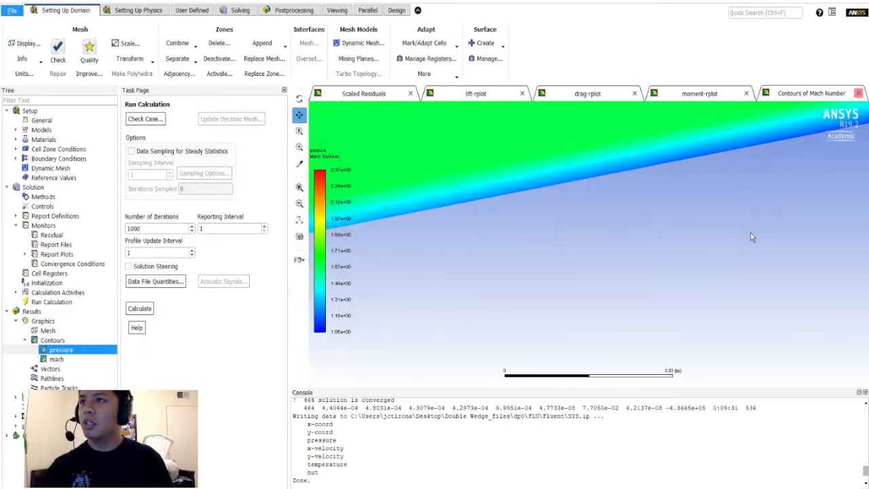
pyautogui.scroll(-3, 756, 242)
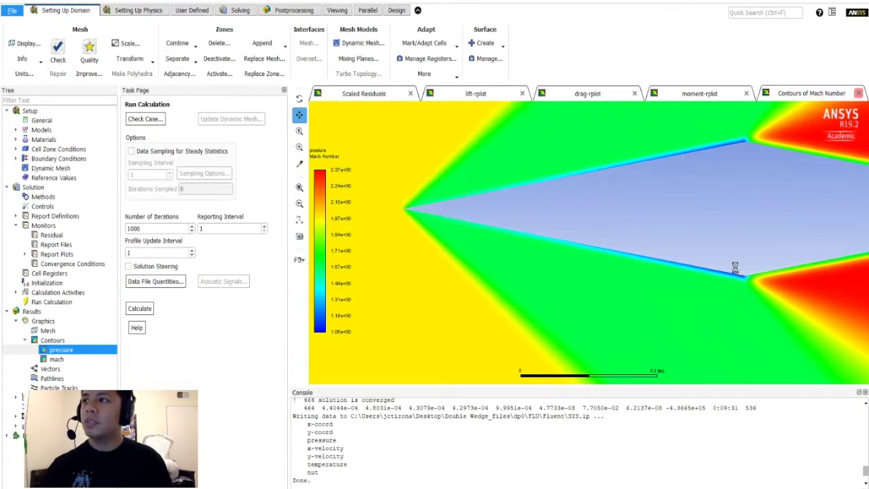
pyautogui.scroll(-3, 737, 271)
pyautogui.scroll(-2, 749, 285)
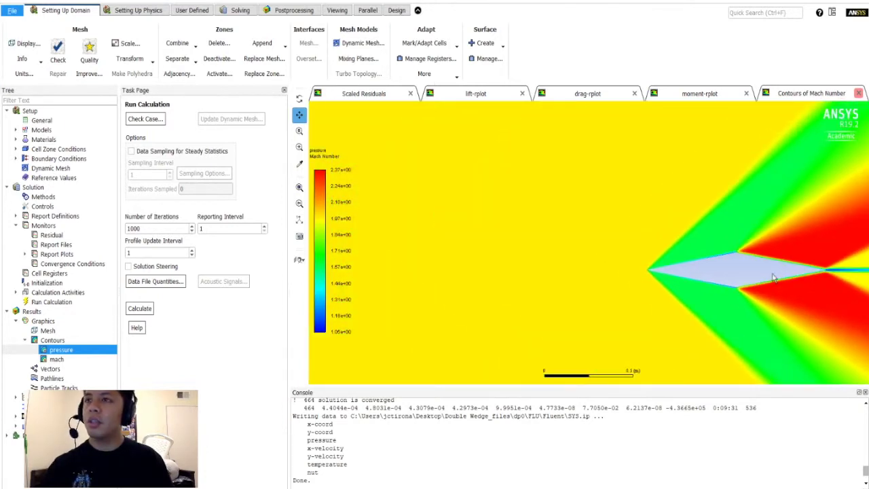
pyautogui.moveTo(805, 270); pyautogui.dragTo(558, 264)
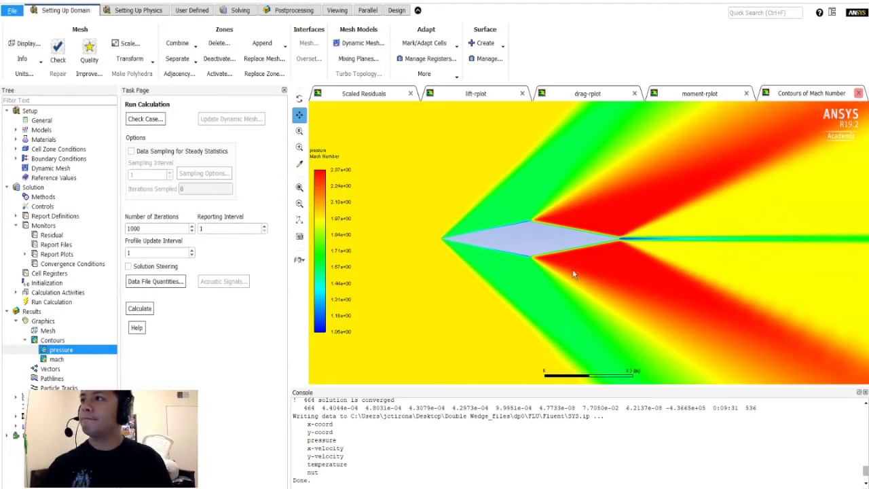
# - Compare the lift, drag, moment and Scaled Residuals history plots, then select the pressure contour definition
pyautogui.click(496, 95)
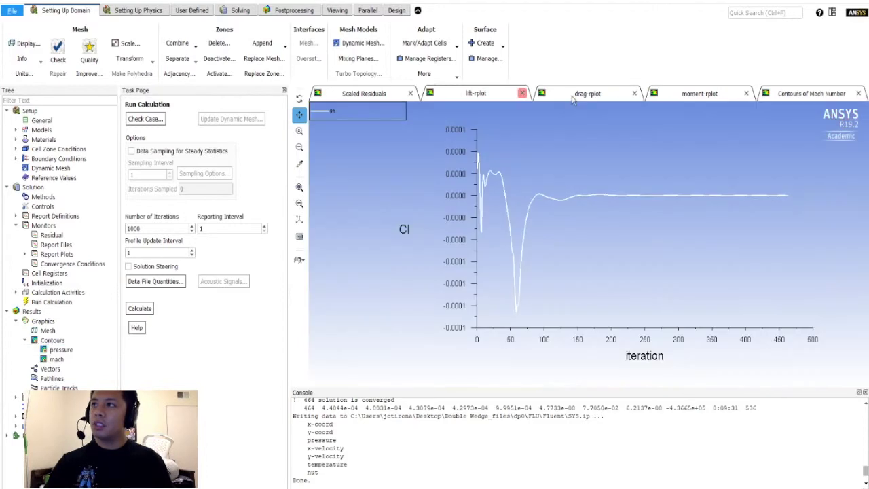
pyautogui.click(574, 97)
pyautogui.click(699, 95)
pyautogui.click(802, 93)
pyautogui.click(479, 94)
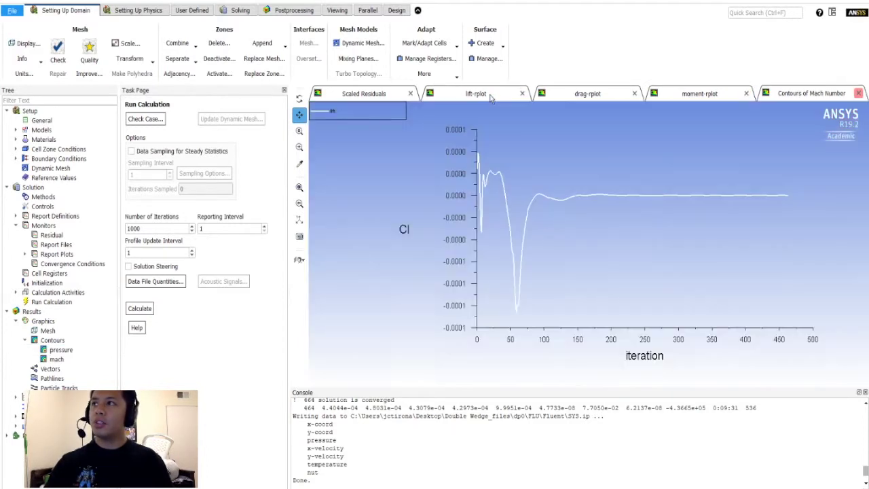
pyautogui.click(588, 94)
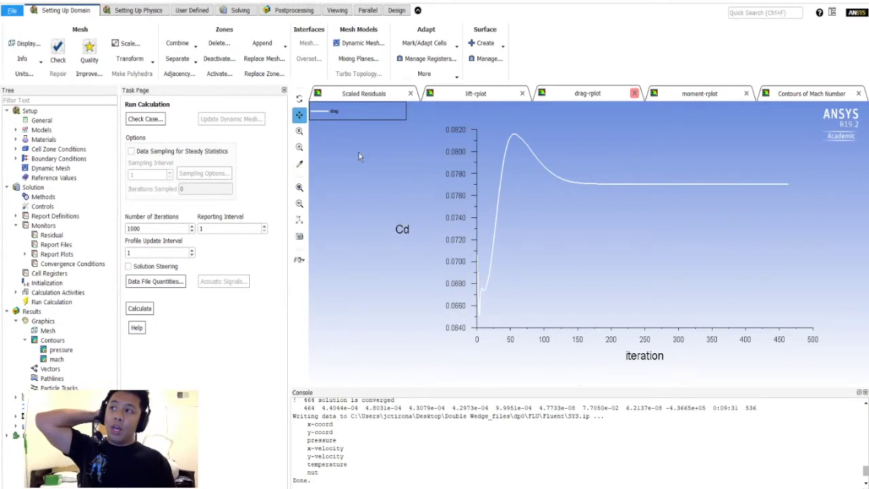
pyautogui.click(360, 93)
pyautogui.click(475, 94)
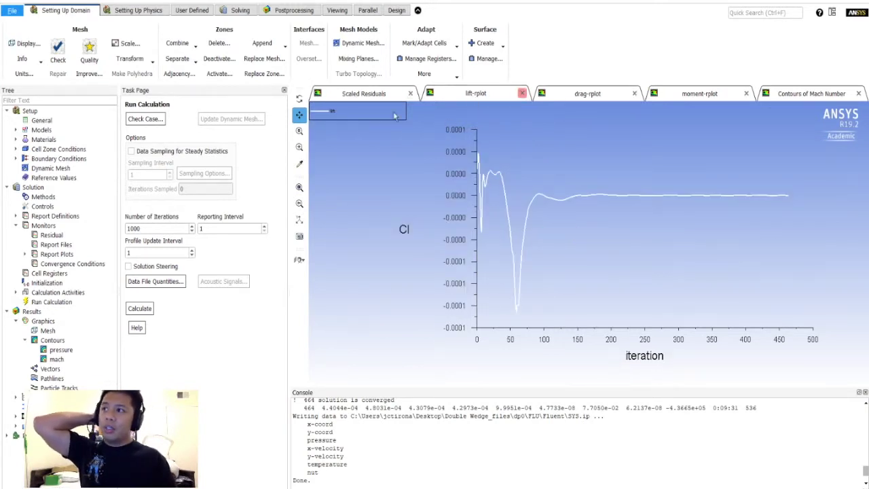
pyautogui.click(357, 95)
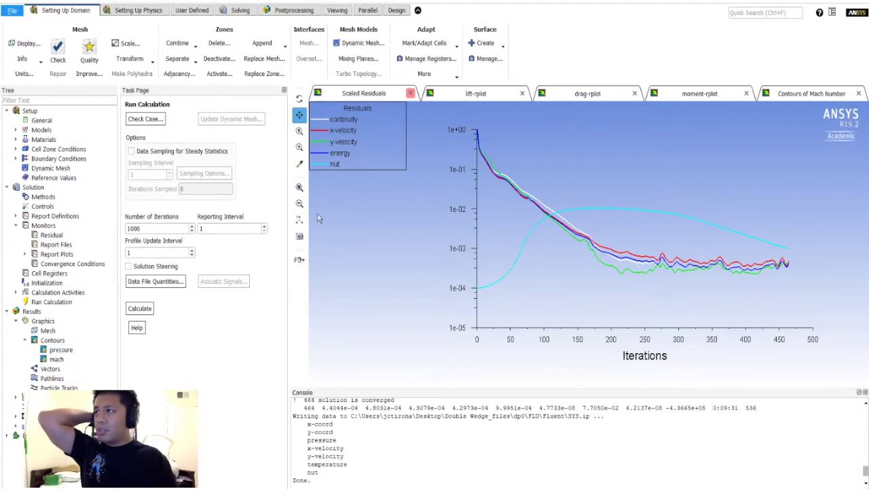
pyautogui.click(70, 350)
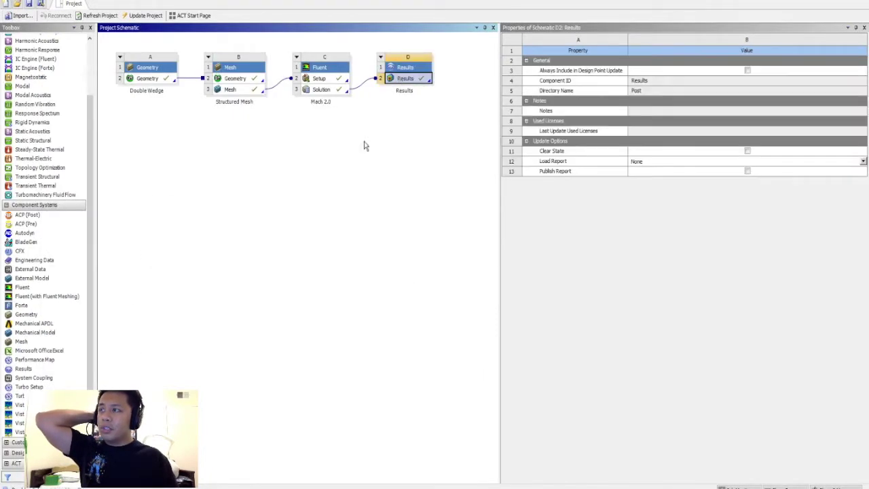
# - Delete the existing Results system D from the project schematic
pyautogui.rightClick(383, 58)
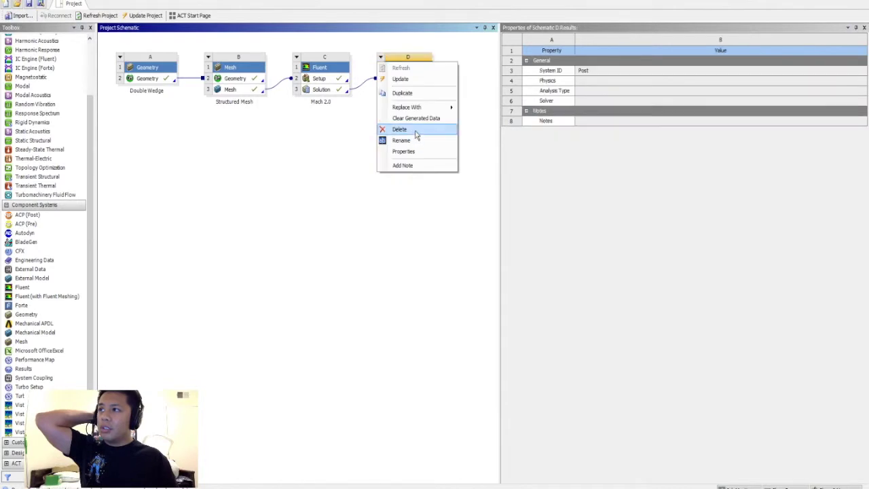
pyautogui.click(416, 130)
pyautogui.click(435, 258)
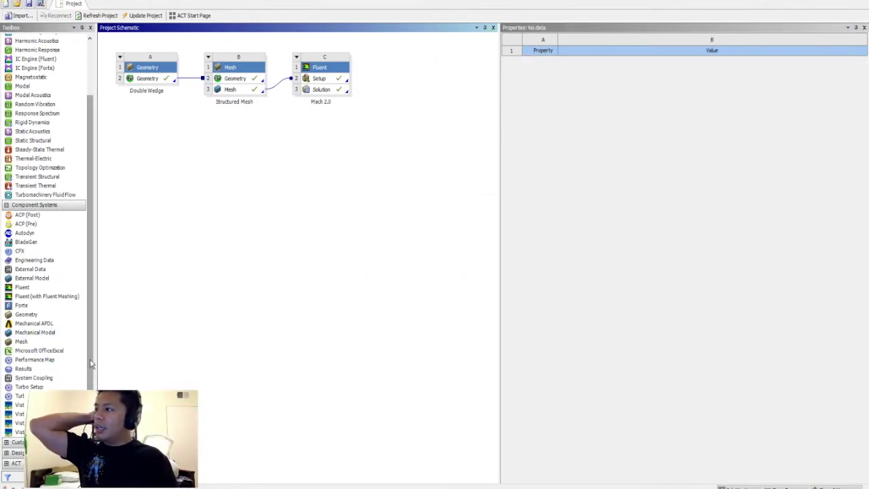
# - Add a new Results system linked to the Fluent Solution and open it in CFD-Post
pyautogui.click(32, 371)
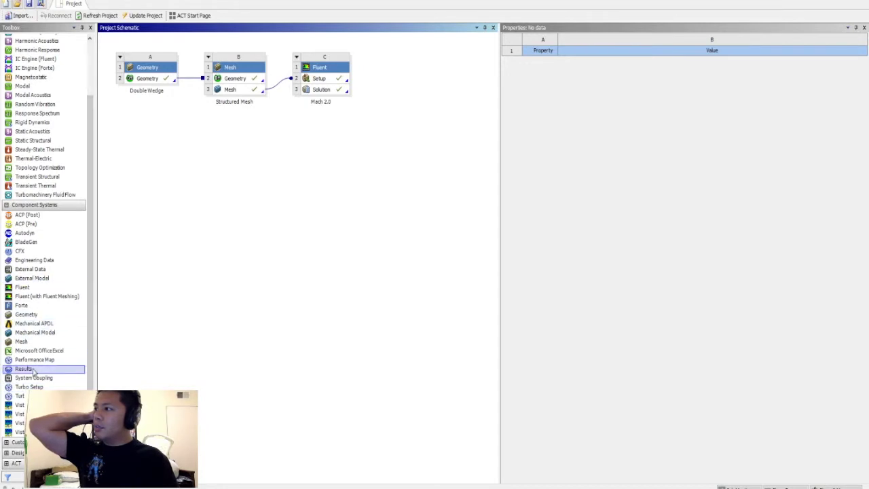
pyautogui.moveTo(33, 370); pyautogui.dragTo(381, 102)
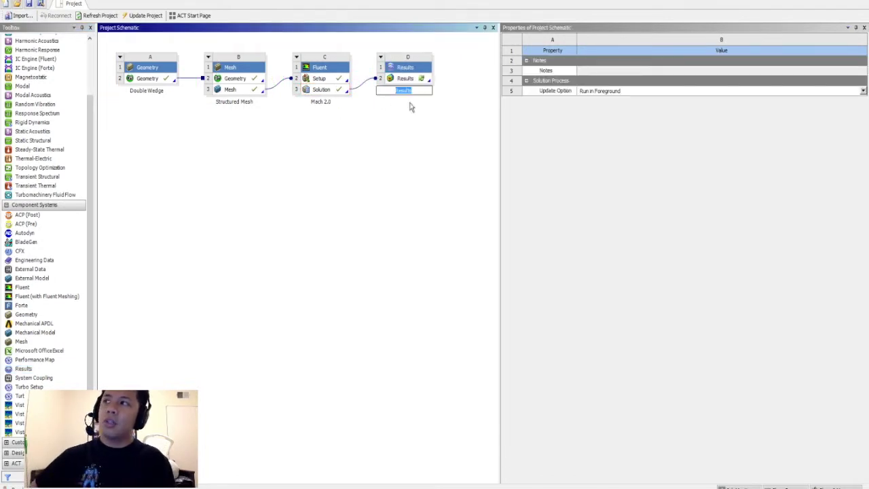
pyautogui.click(409, 152)
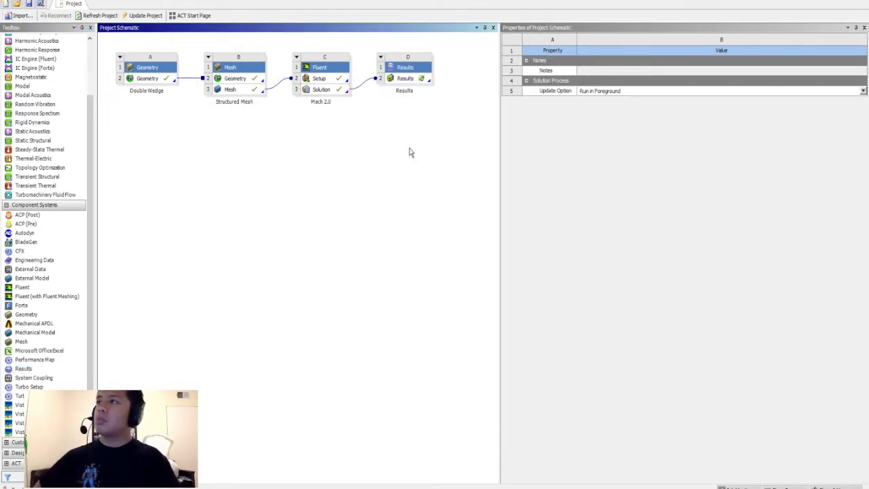
pyautogui.click(406, 80)
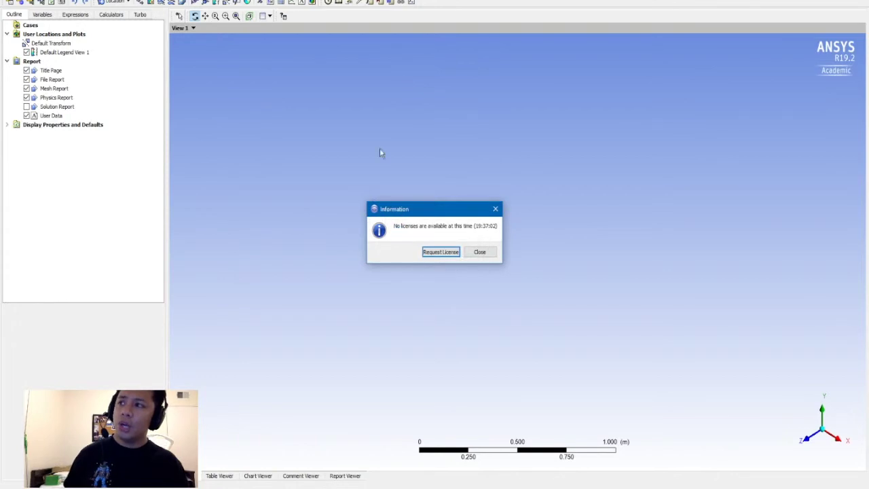
# - Request a license, switch to the front view, and colour symmetry 1 by the Pressure variable
pyautogui.click(453, 252)
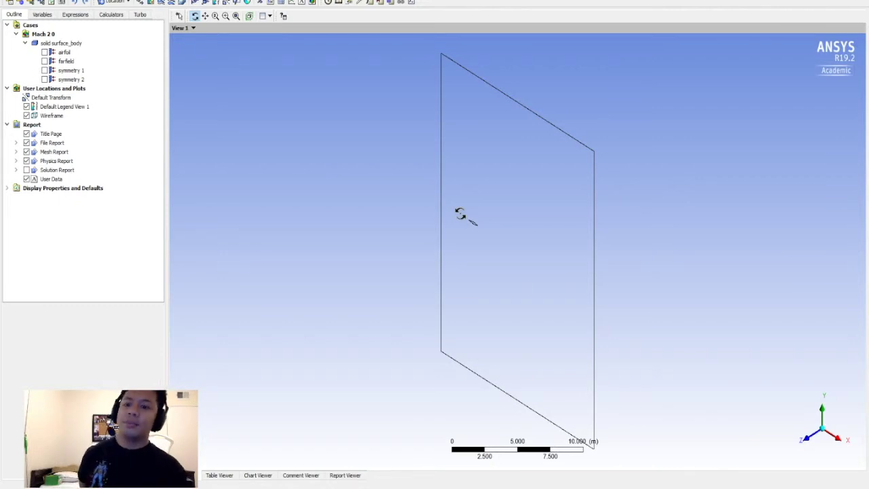
pyautogui.click(807, 438)
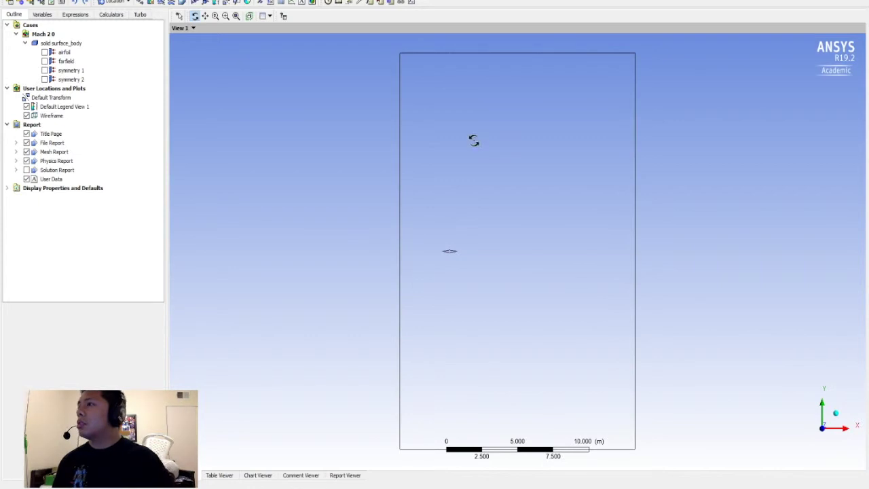
pyautogui.click(59, 72)
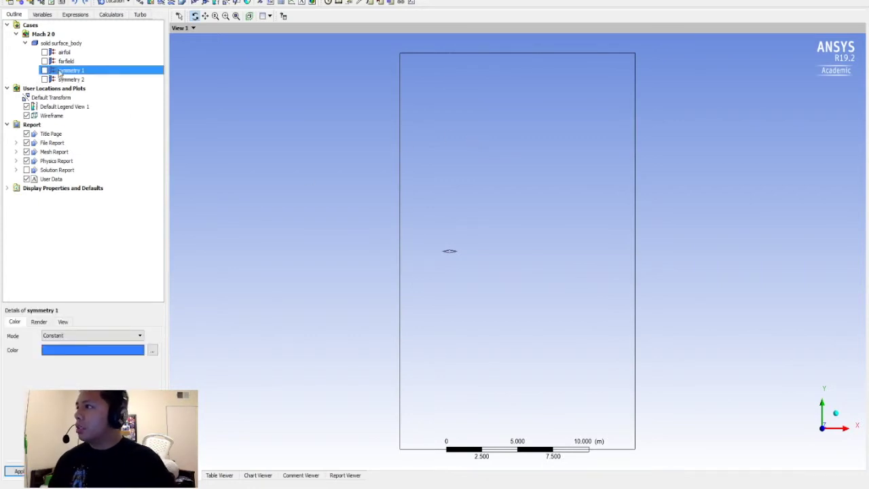
pyautogui.click(89, 336)
pyautogui.click(76, 353)
pyautogui.click(82, 353)
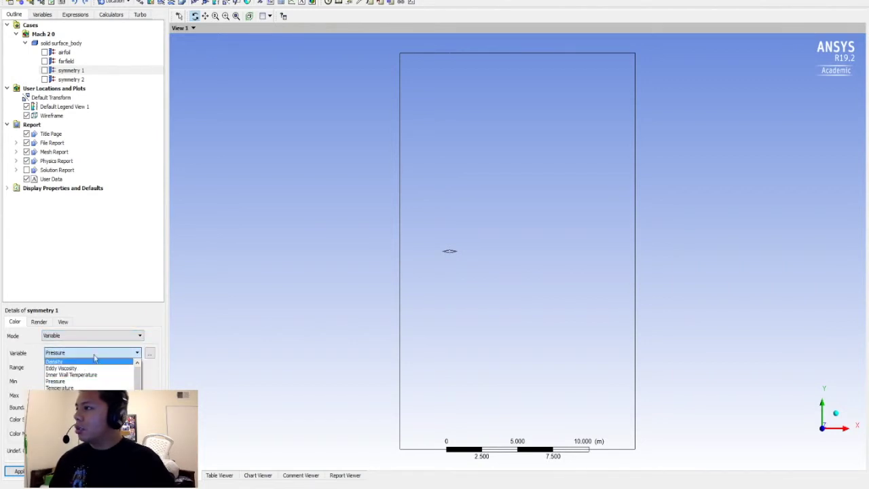
pyautogui.click(102, 278)
pyautogui.click(14, 471)
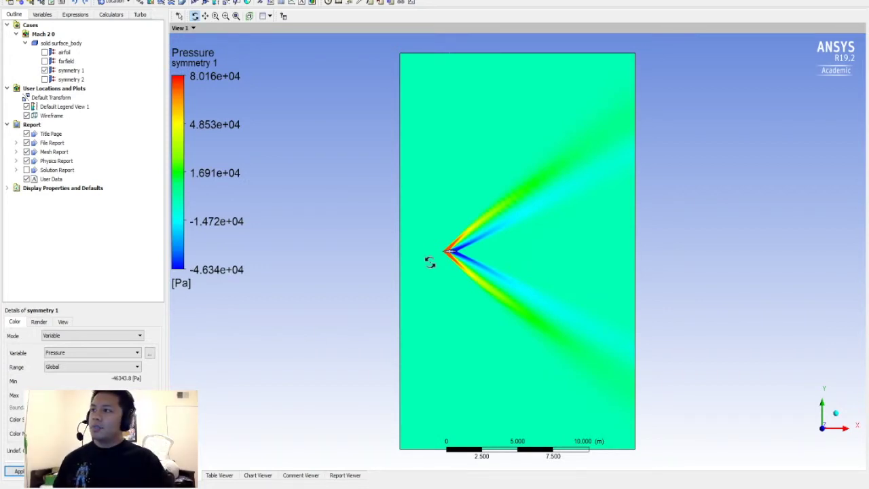
pyautogui.scroll(3, 426, 285)
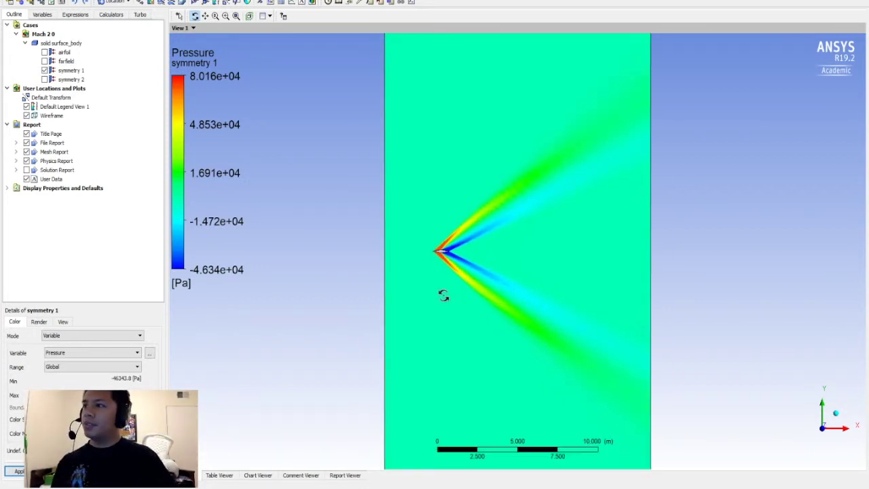
pyautogui.scroll(-3, 441, 302)
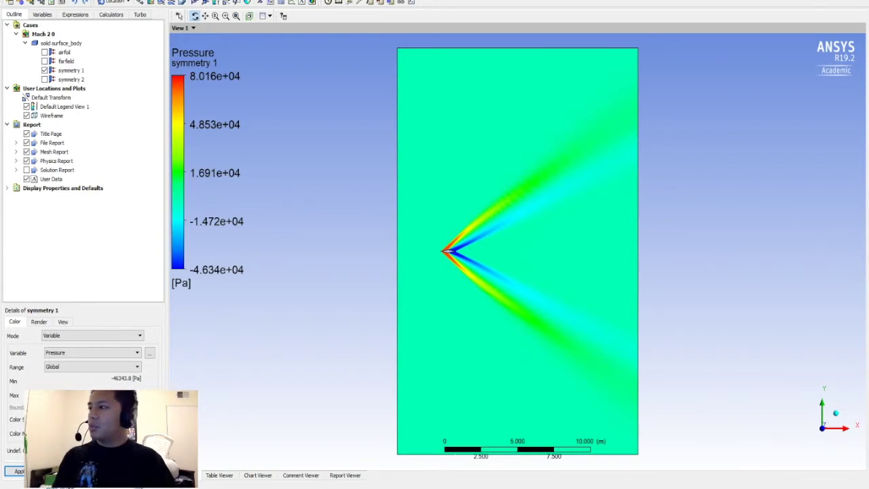
pyautogui.click(16, 470)
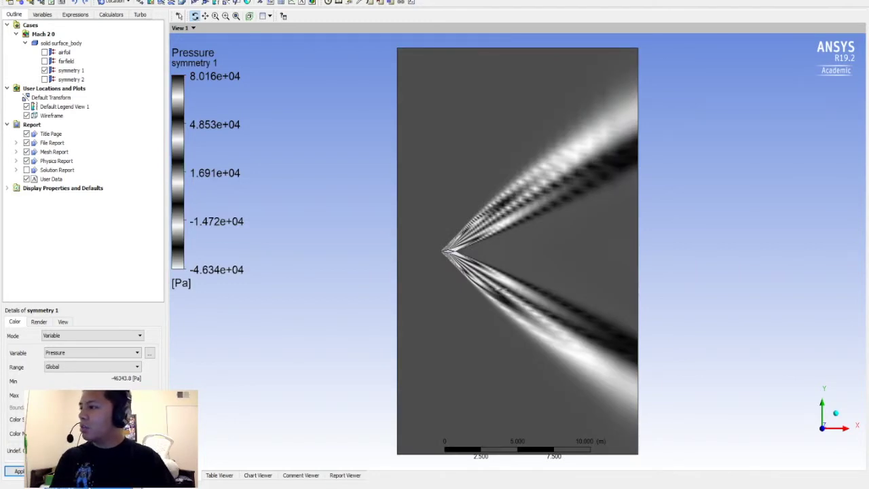
pyautogui.click(16, 471)
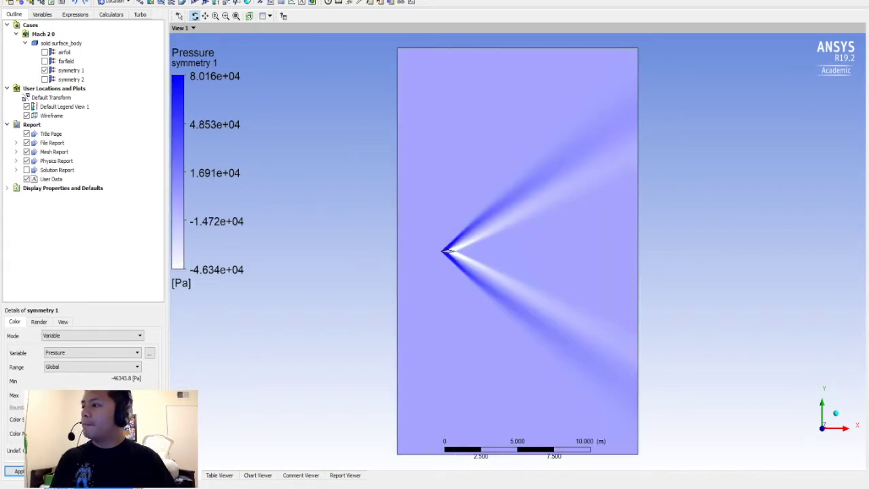
pyautogui.click(16, 471)
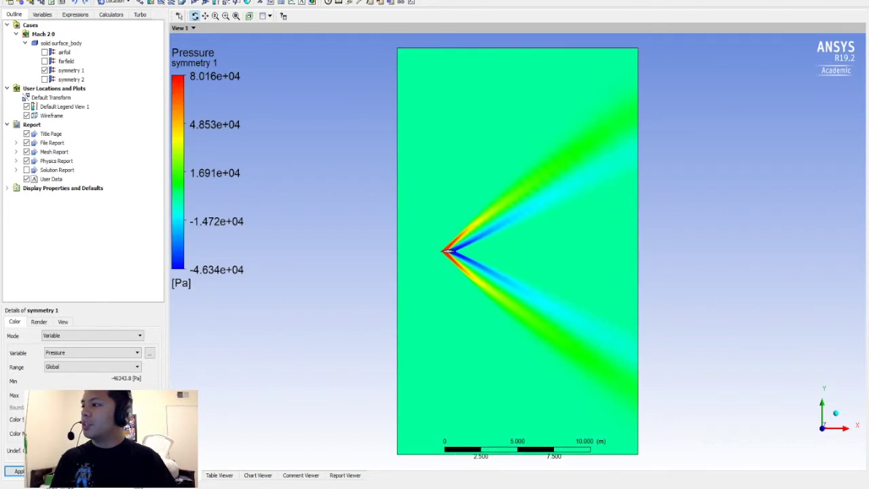
pyautogui.click(17, 471)
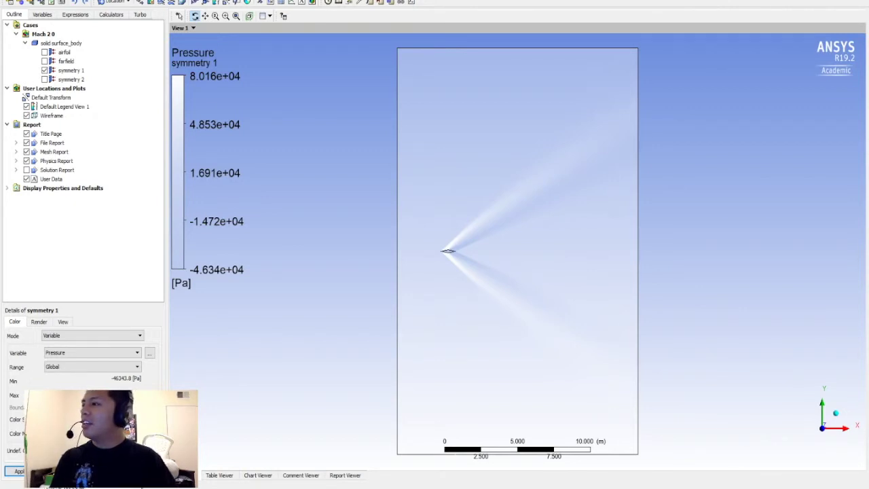
pyautogui.hotkey('ctrl', 'z')
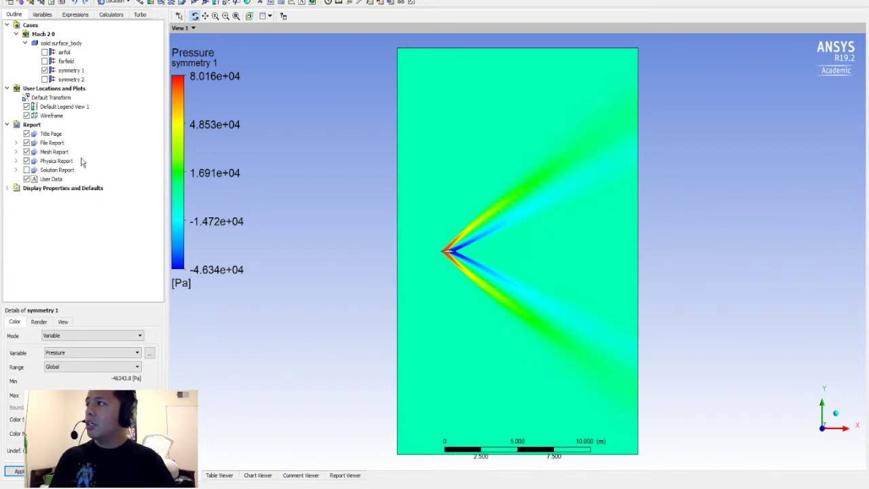
# - Try Density, Eddy Viscosity and Inner Wall Temperature as the colouring variable on symmetry 1
pyautogui.click(129, 353)
pyautogui.click(102, 367)
pyautogui.click(15, 472)
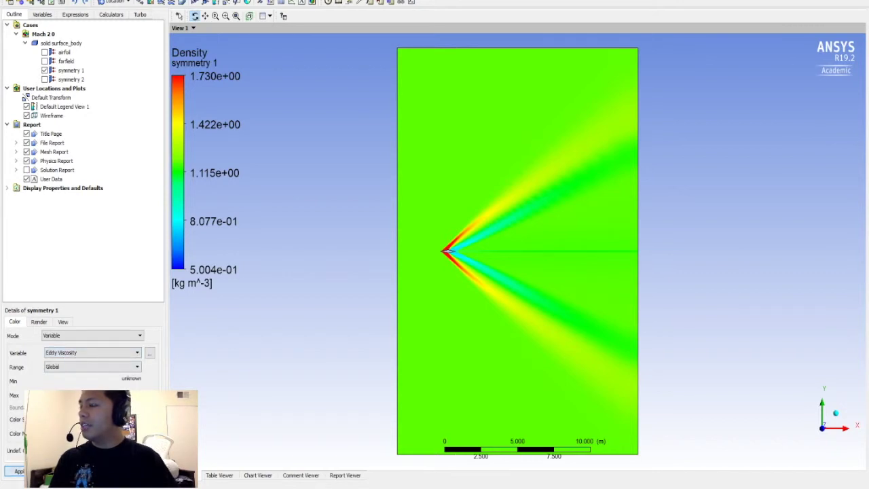
pyautogui.click(14, 471)
pyautogui.click(117, 354)
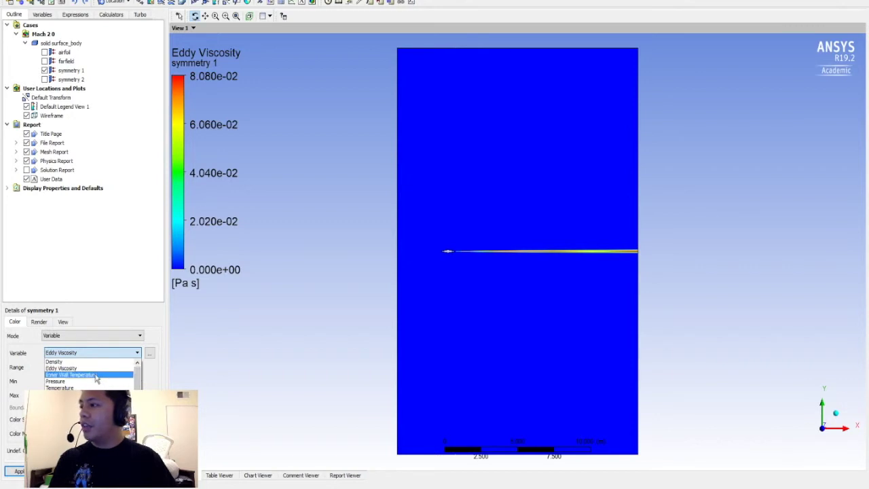
pyautogui.click(99, 375)
pyautogui.click(137, 353)
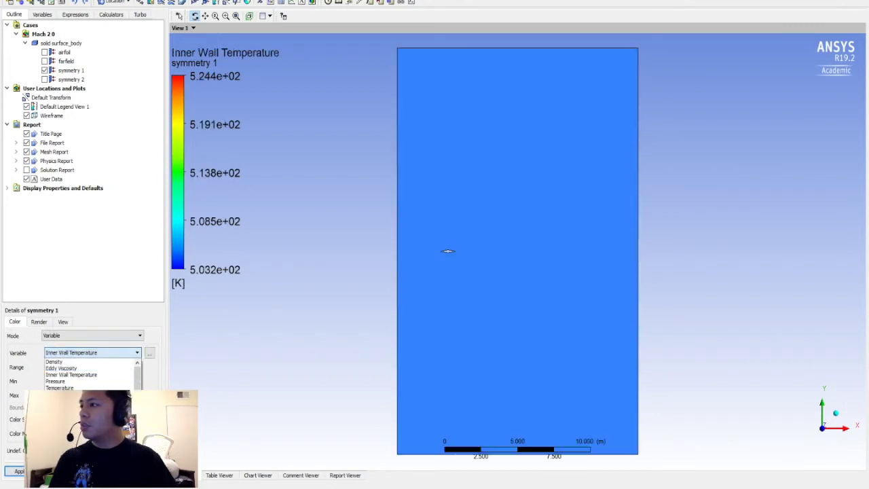
# - Go back to Pressure, then settle on Velocity as symmetry 1's colouring variable
pyautogui.click(106, 383)
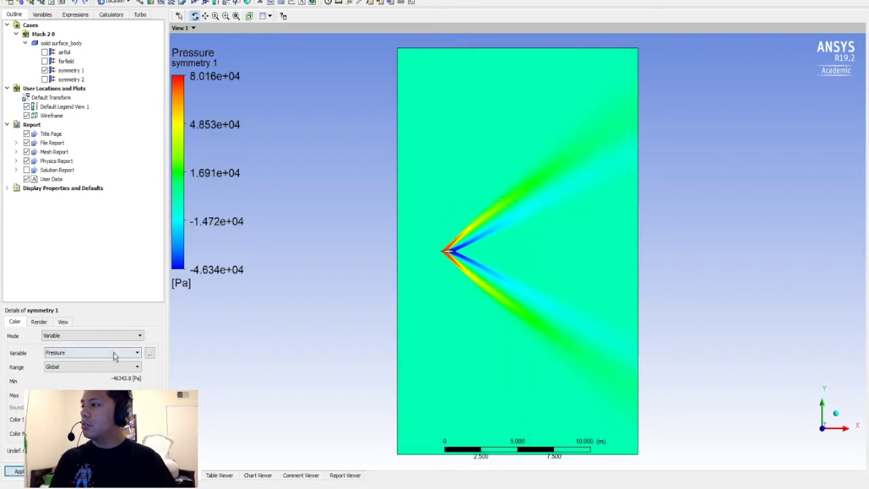
pyautogui.click(113, 352)
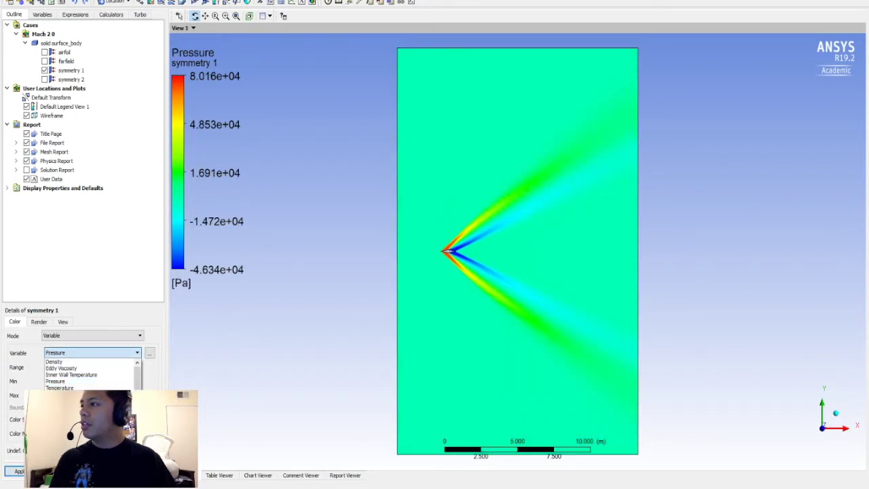
pyautogui.click(67, 395)
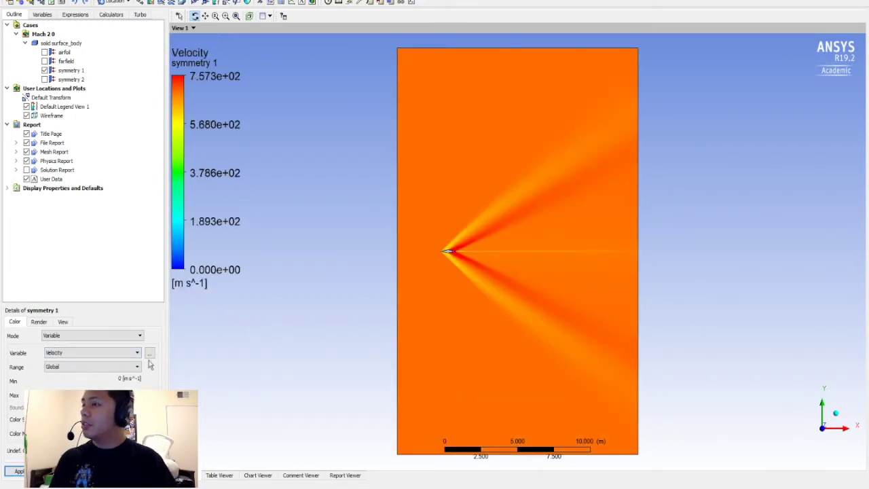
pyautogui.click(116, 354)
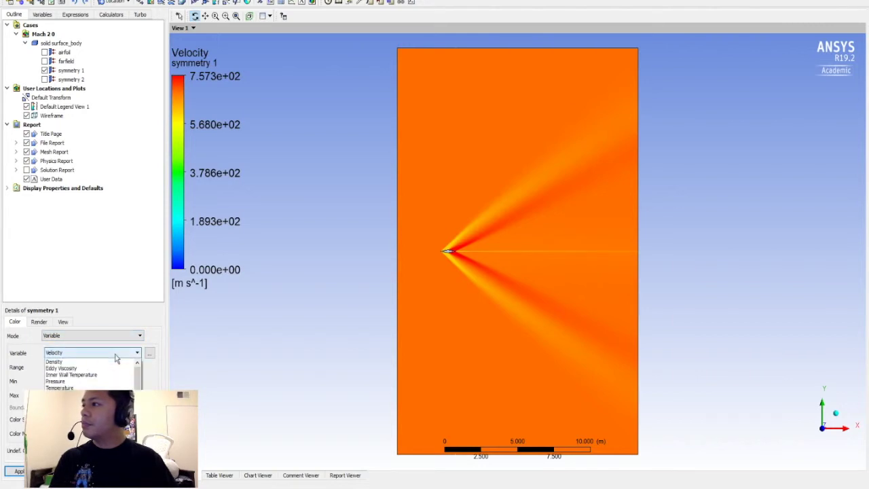
pyautogui.click(146, 317)
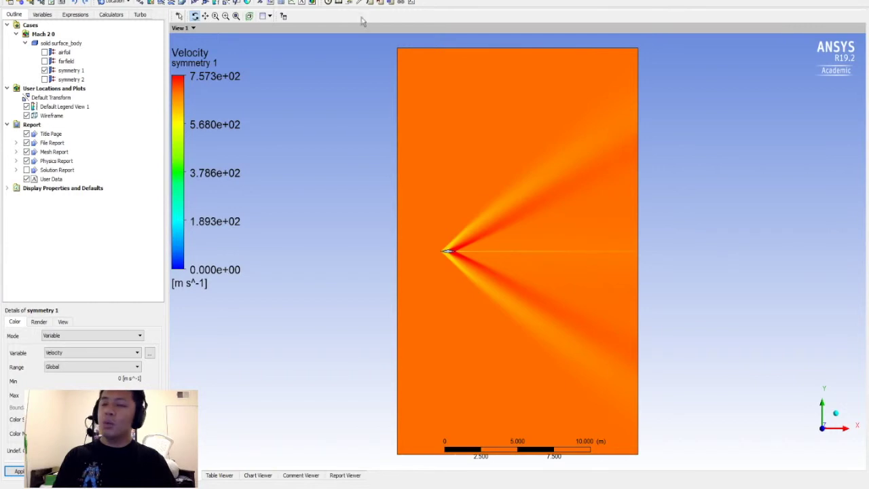
# - Restore, reposition and re-maximize the CFD-Post window
pyautogui.click(757, 2)
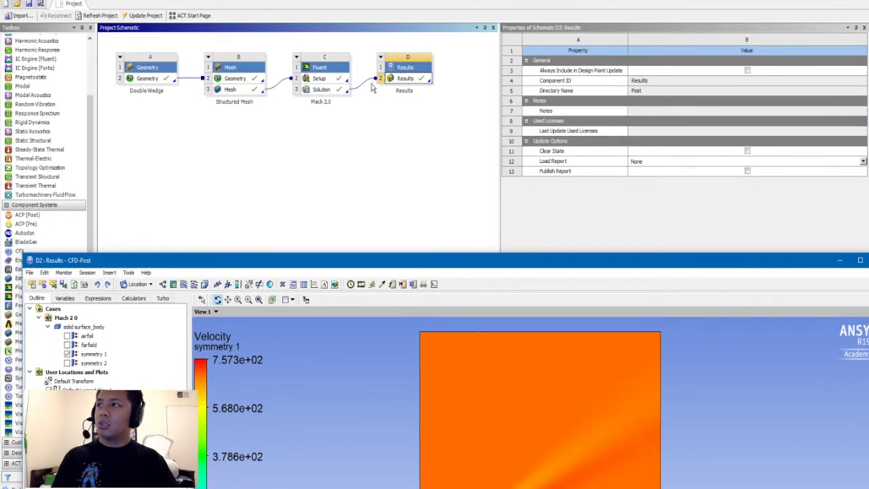
pyautogui.moveTo(577, 261); pyautogui.dragTo(569, 108)
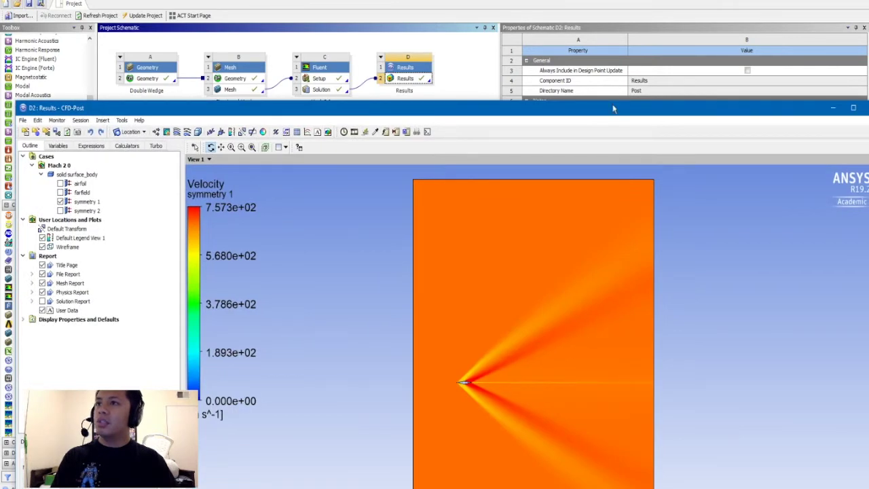
pyautogui.doubleClick(613, 109)
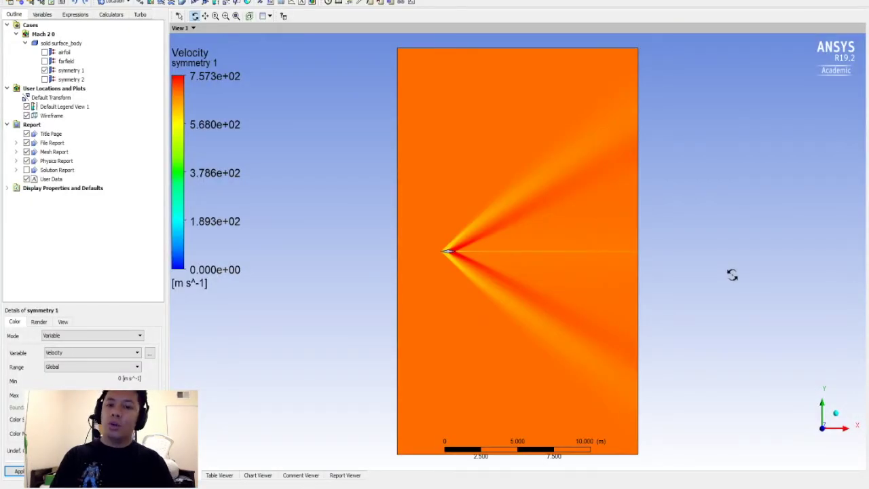
# - Zoom in on the airfoil's velocity contour and its shocks from a front view
pyautogui.scroll(-2, 515, 193)
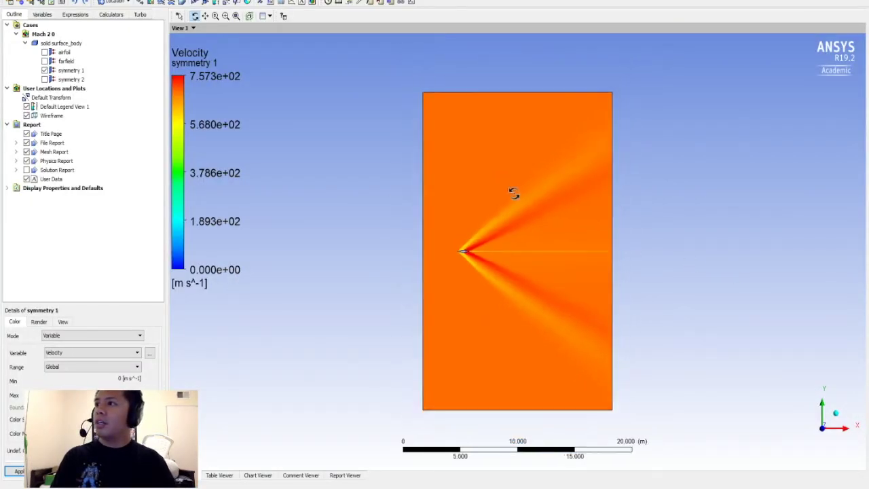
pyautogui.scroll(5, 501, 193)
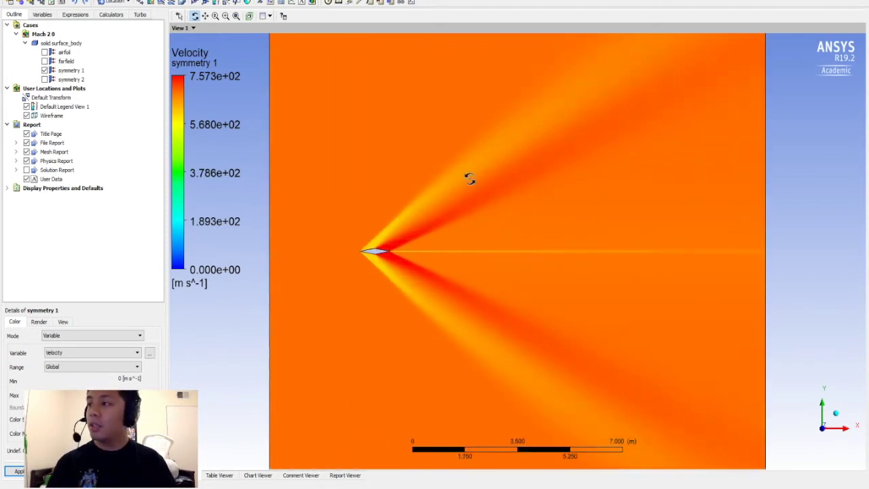
pyautogui.moveTo(388, 305); pyautogui.dragTo(510, 283, button='middle')
pyautogui.moveTo(510, 283)
pyautogui.mouseDown()
pyautogui.moveTo(487, 283)
pyautogui.moveTo(520, 275)
pyautogui.mouseUp()
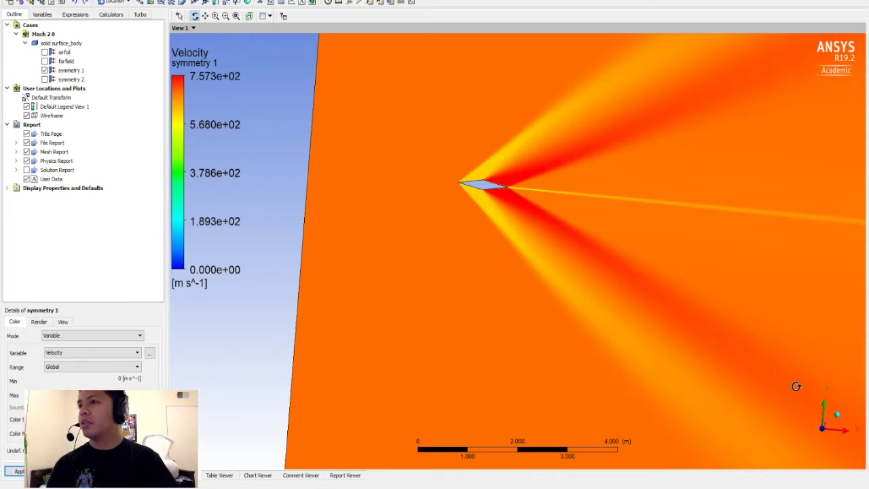
pyautogui.click(823, 428)
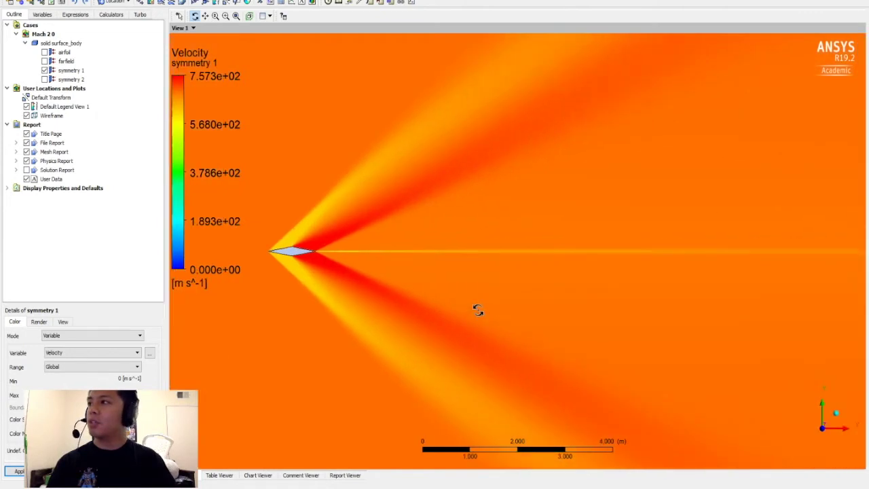
pyautogui.moveTo(398, 324); pyautogui.dragTo(571, 312, button='middle')
pyautogui.scroll(3, 470, 299)
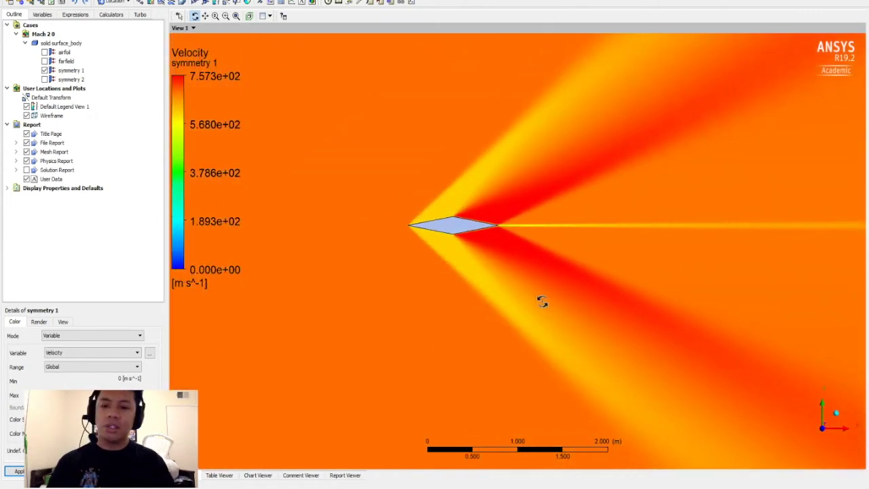